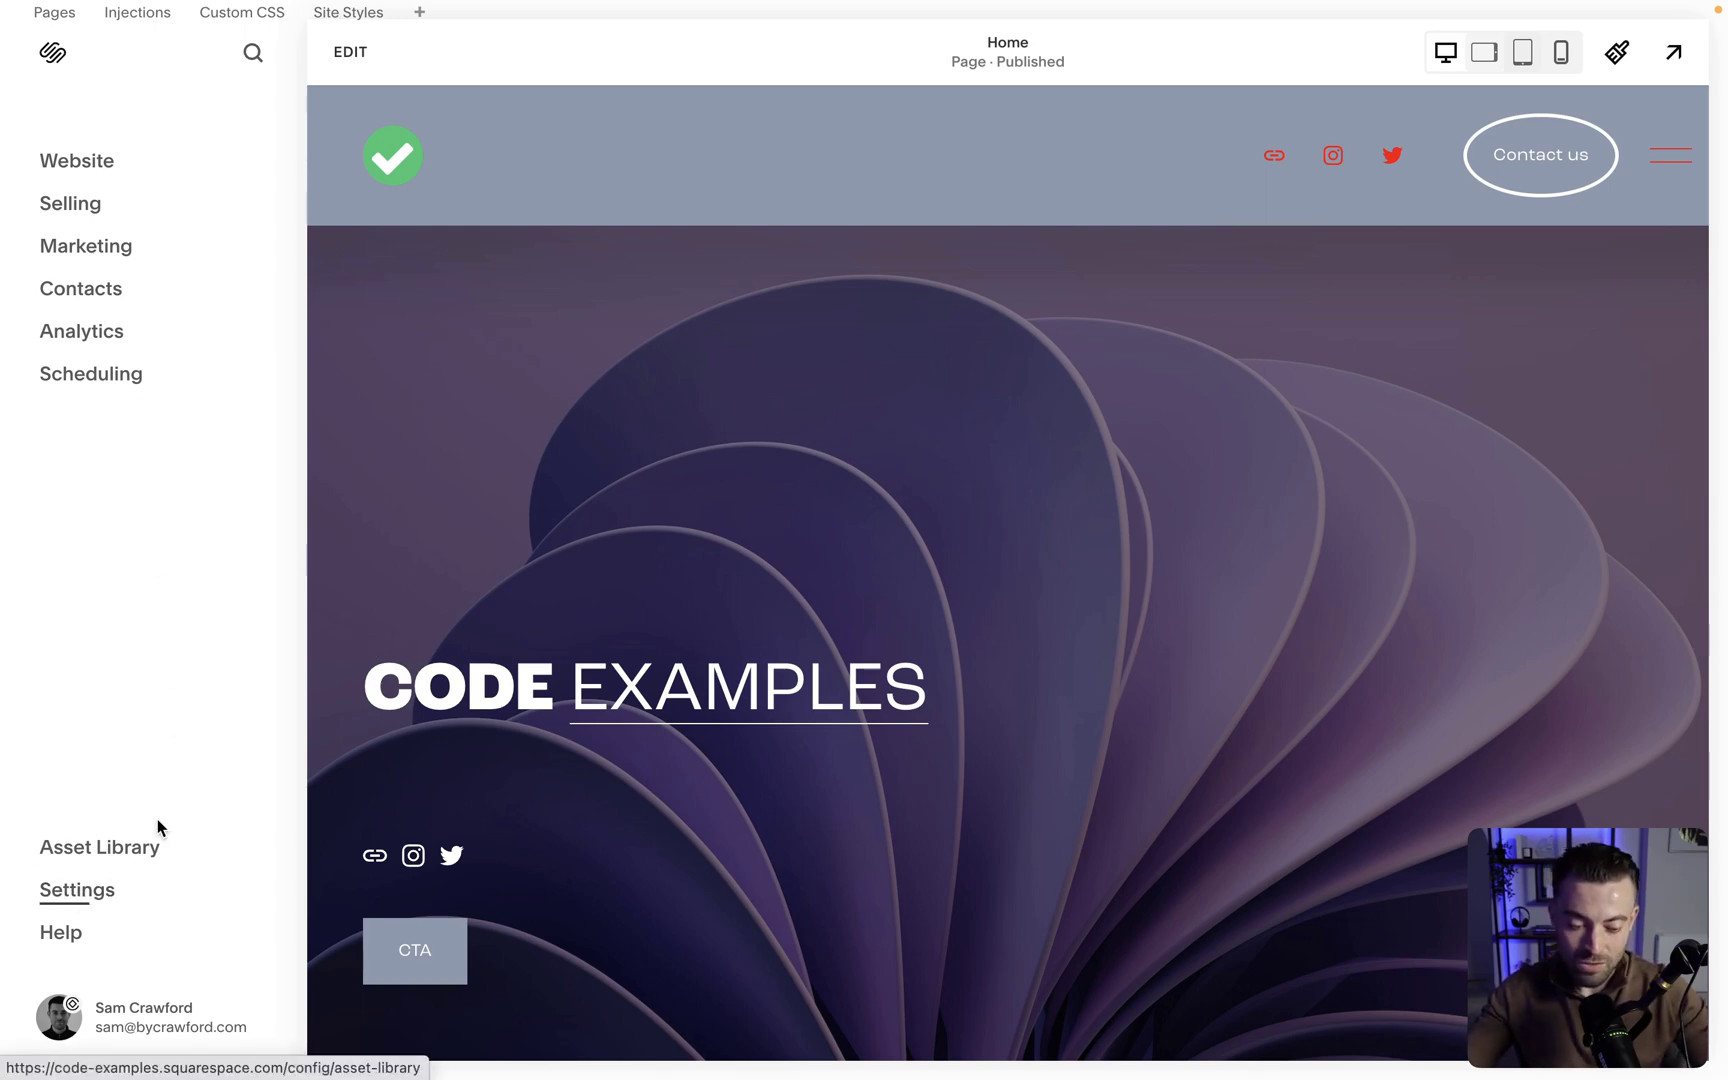
Go from Website through Website Tools to the Cookies & Visitor Data settings
click(100, 170)
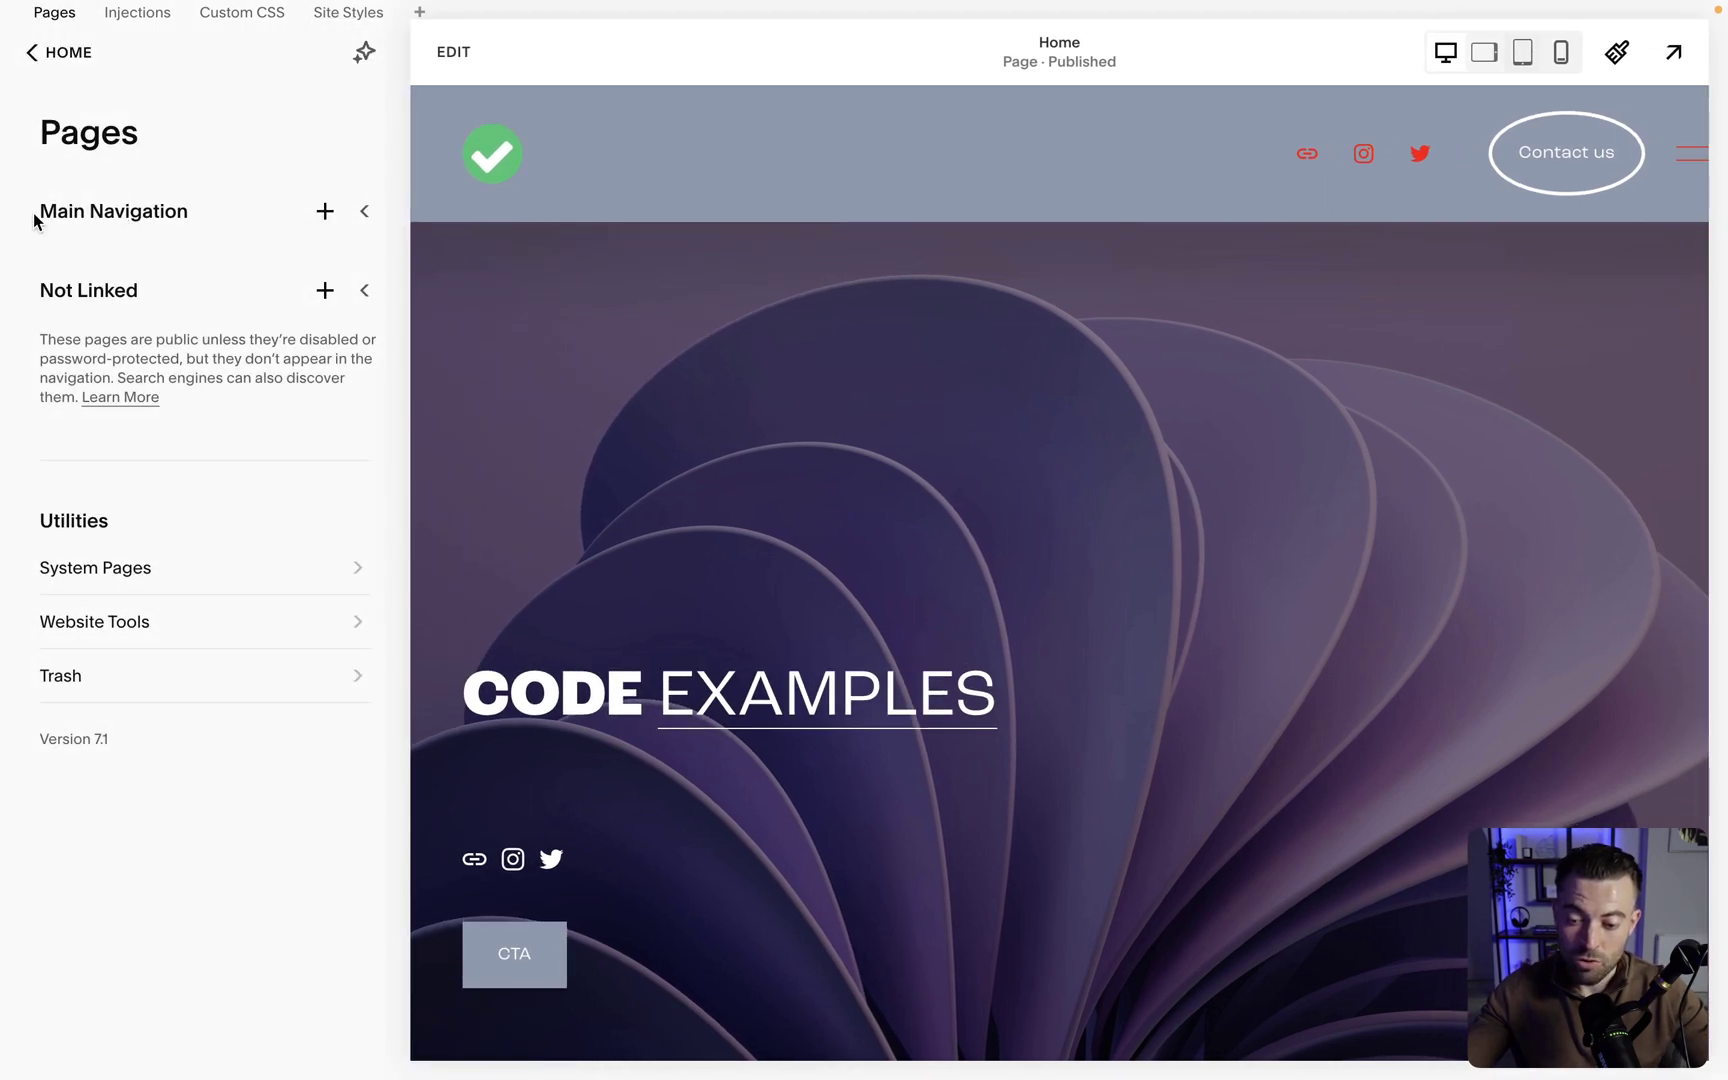
drag(35, 221, 197, 222)
drag(15, 298, 182, 304)
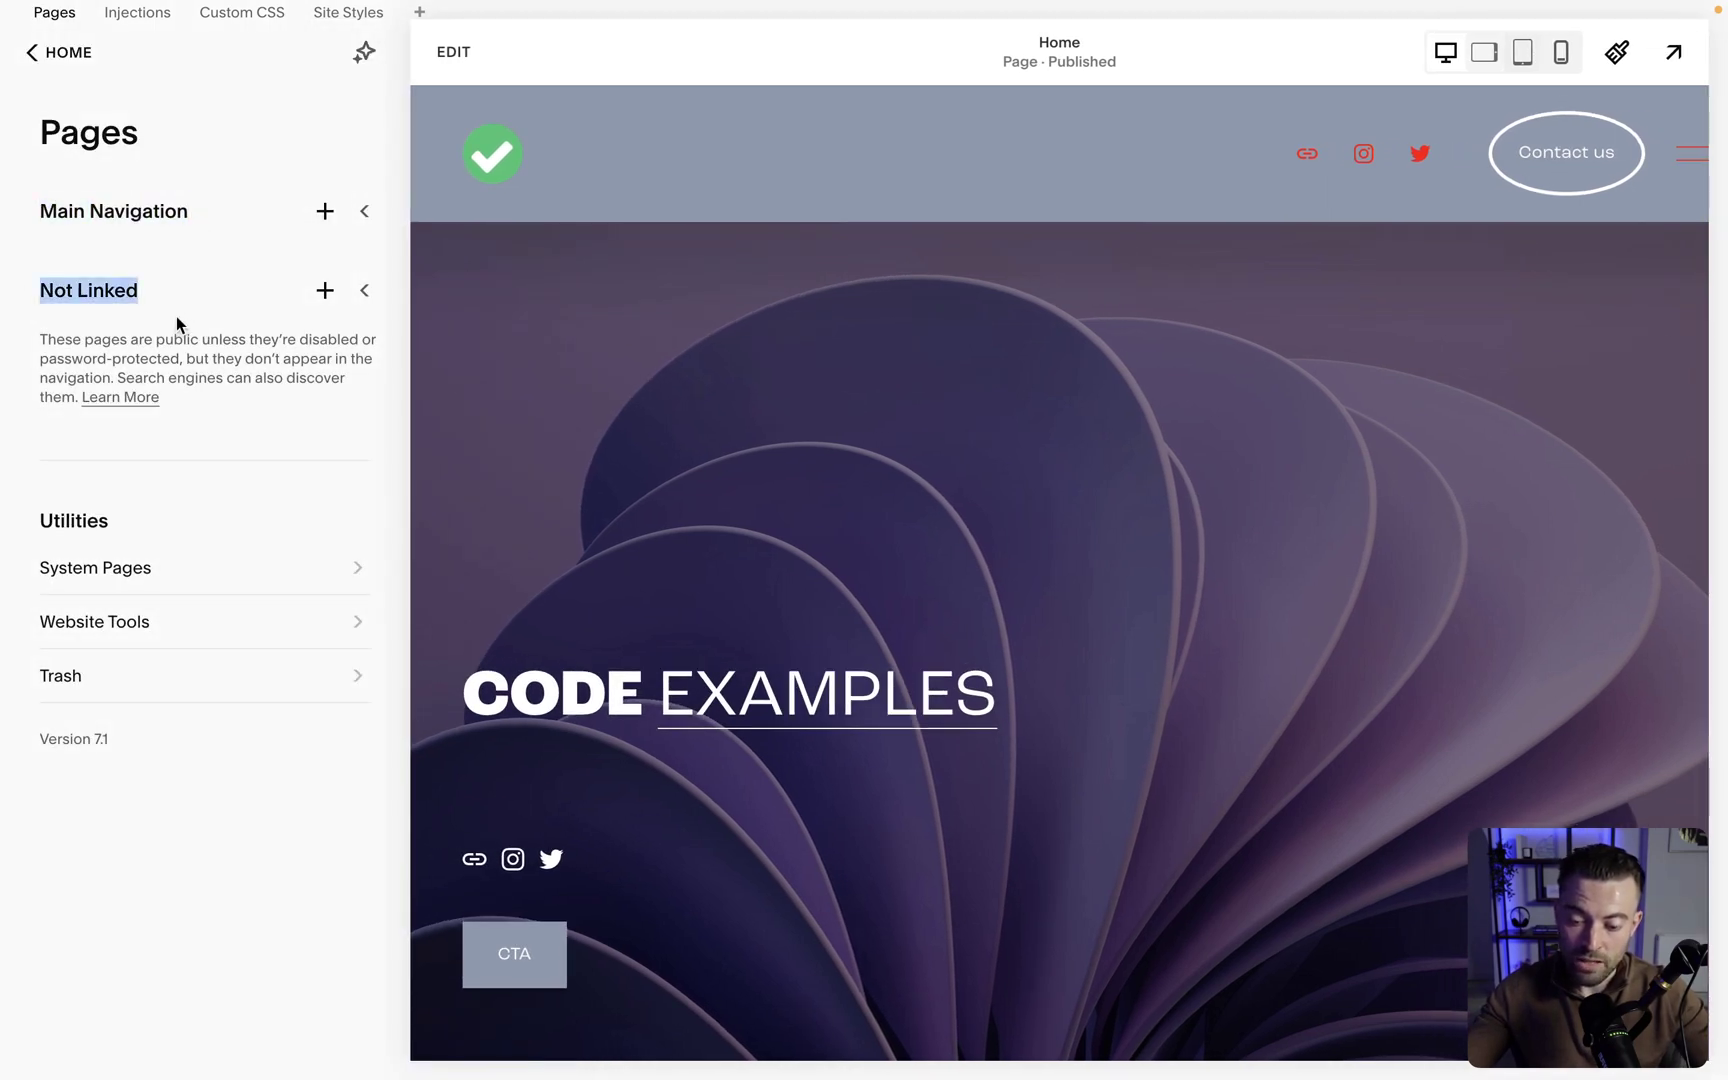
click(215, 450)
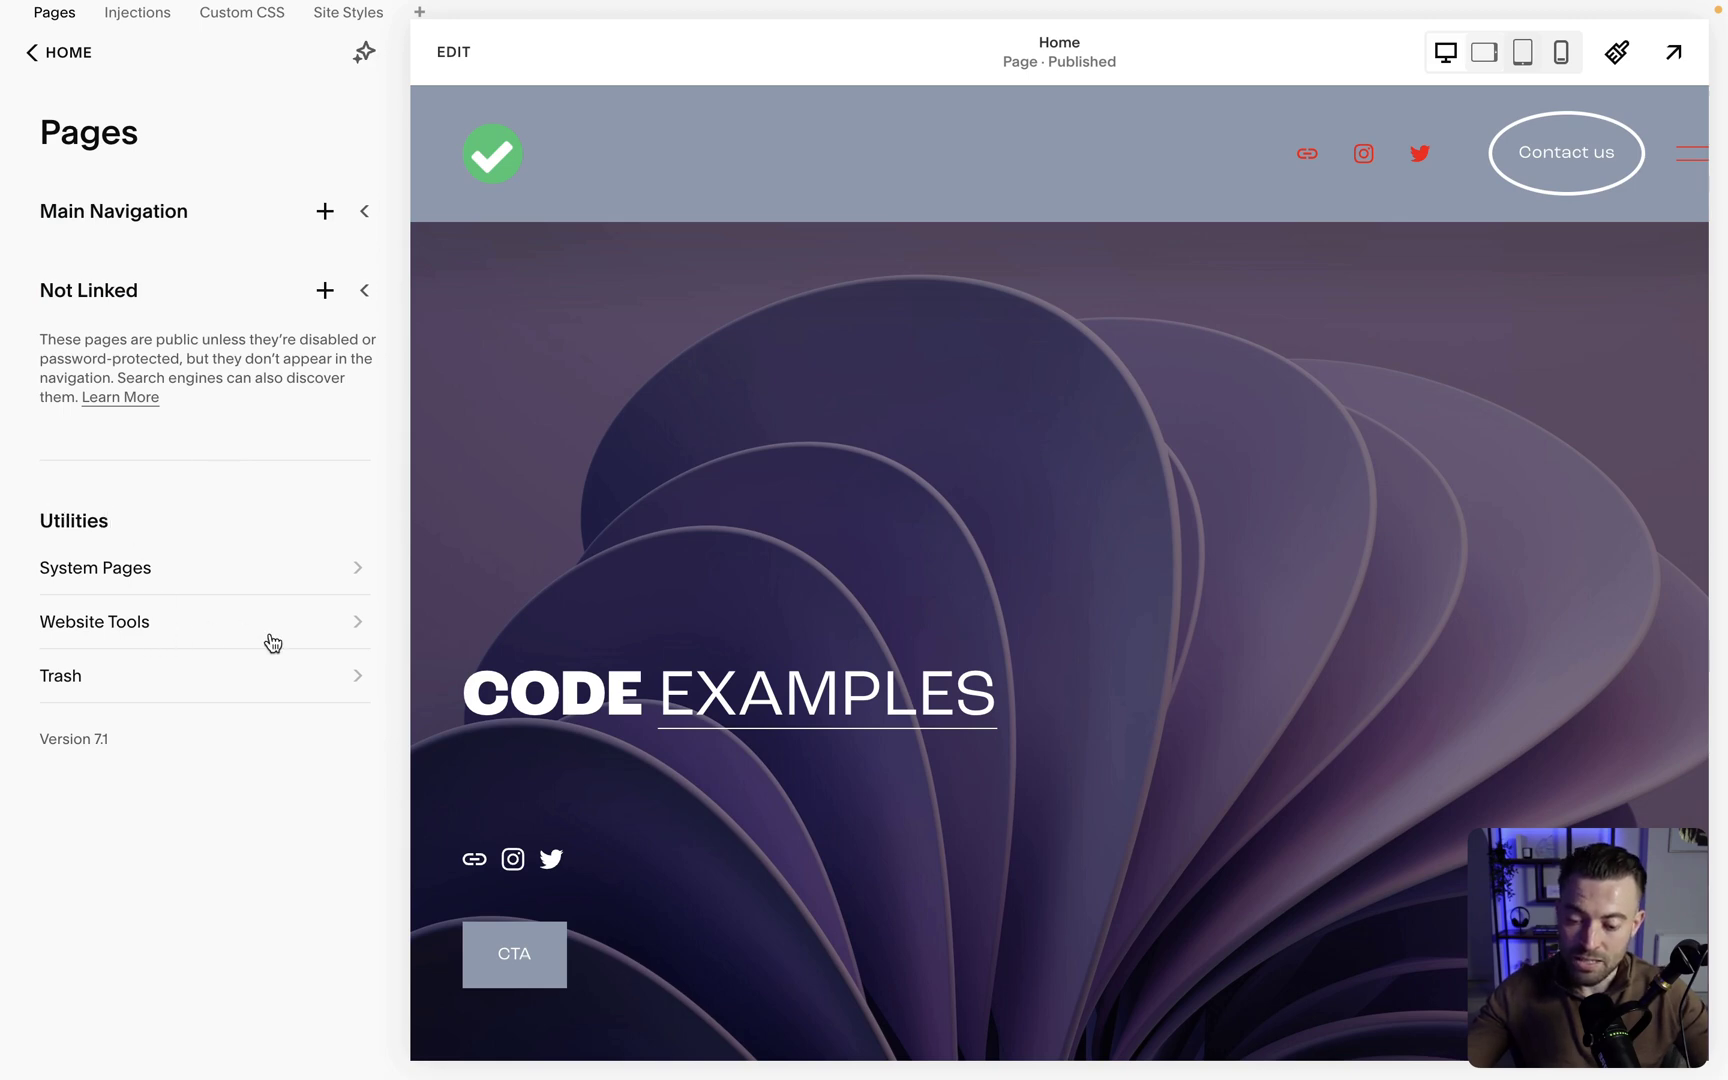
click(196, 625)
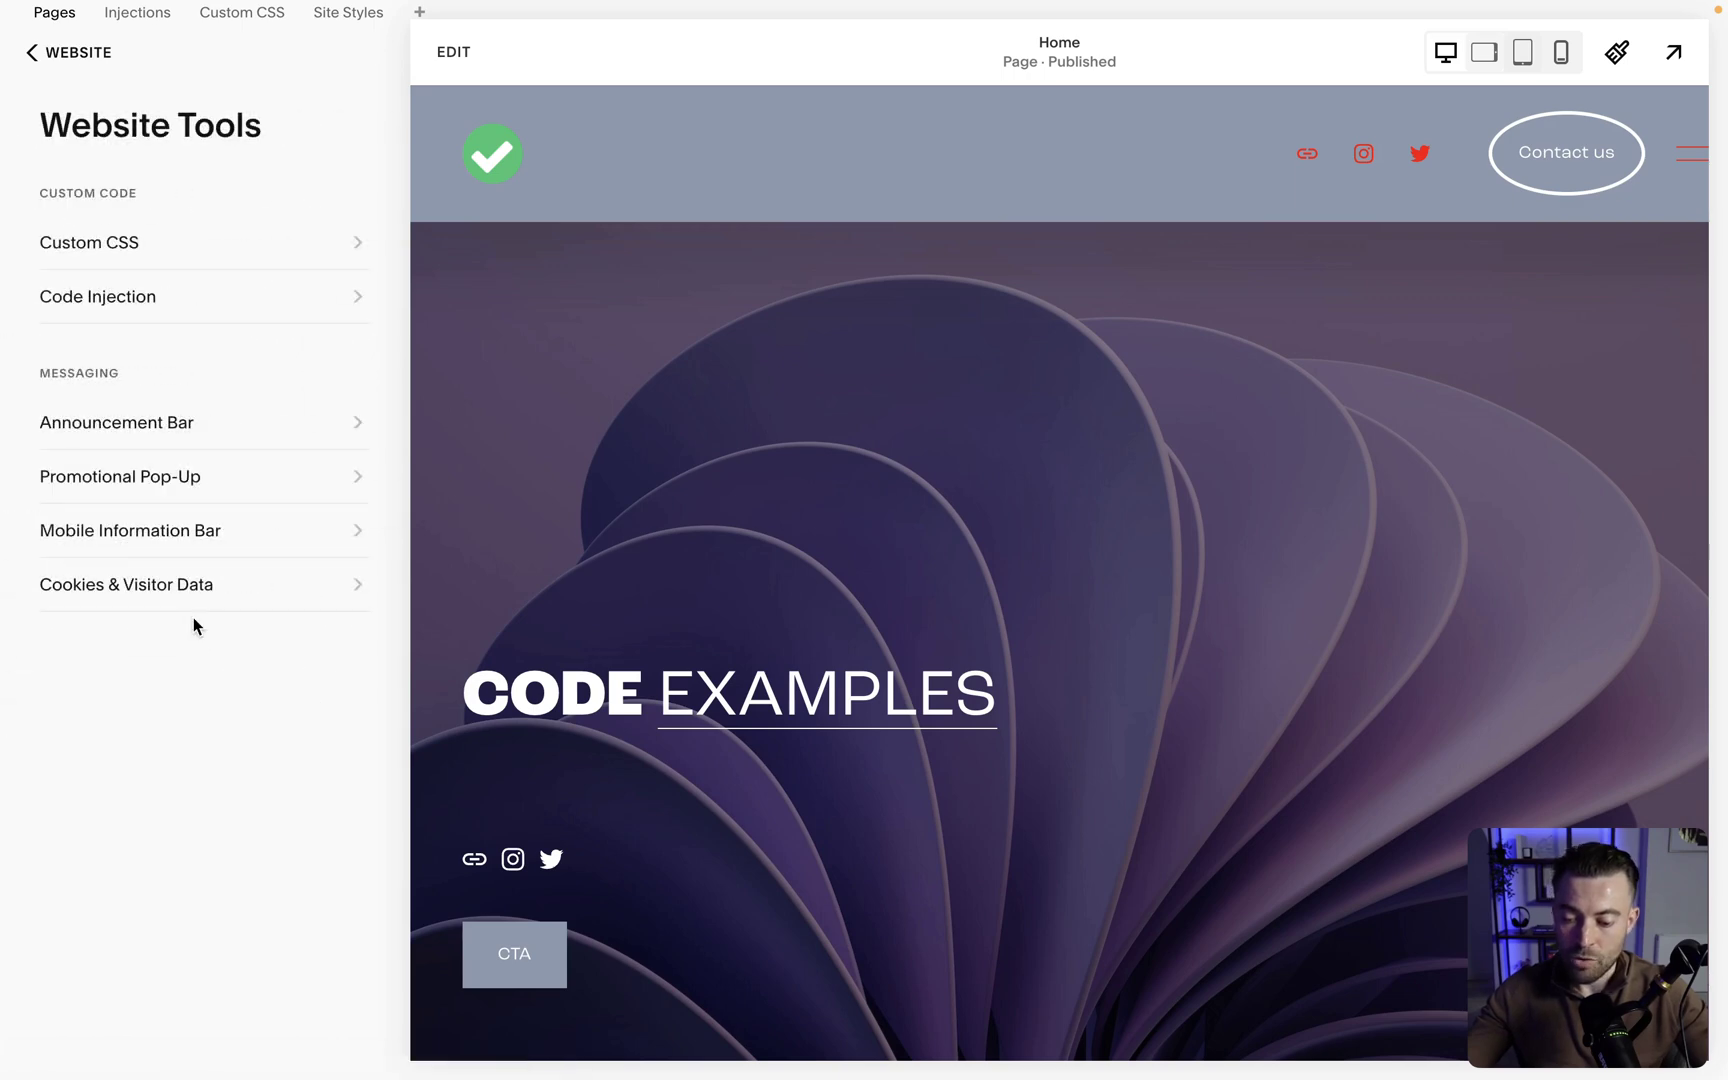
click(140, 597)
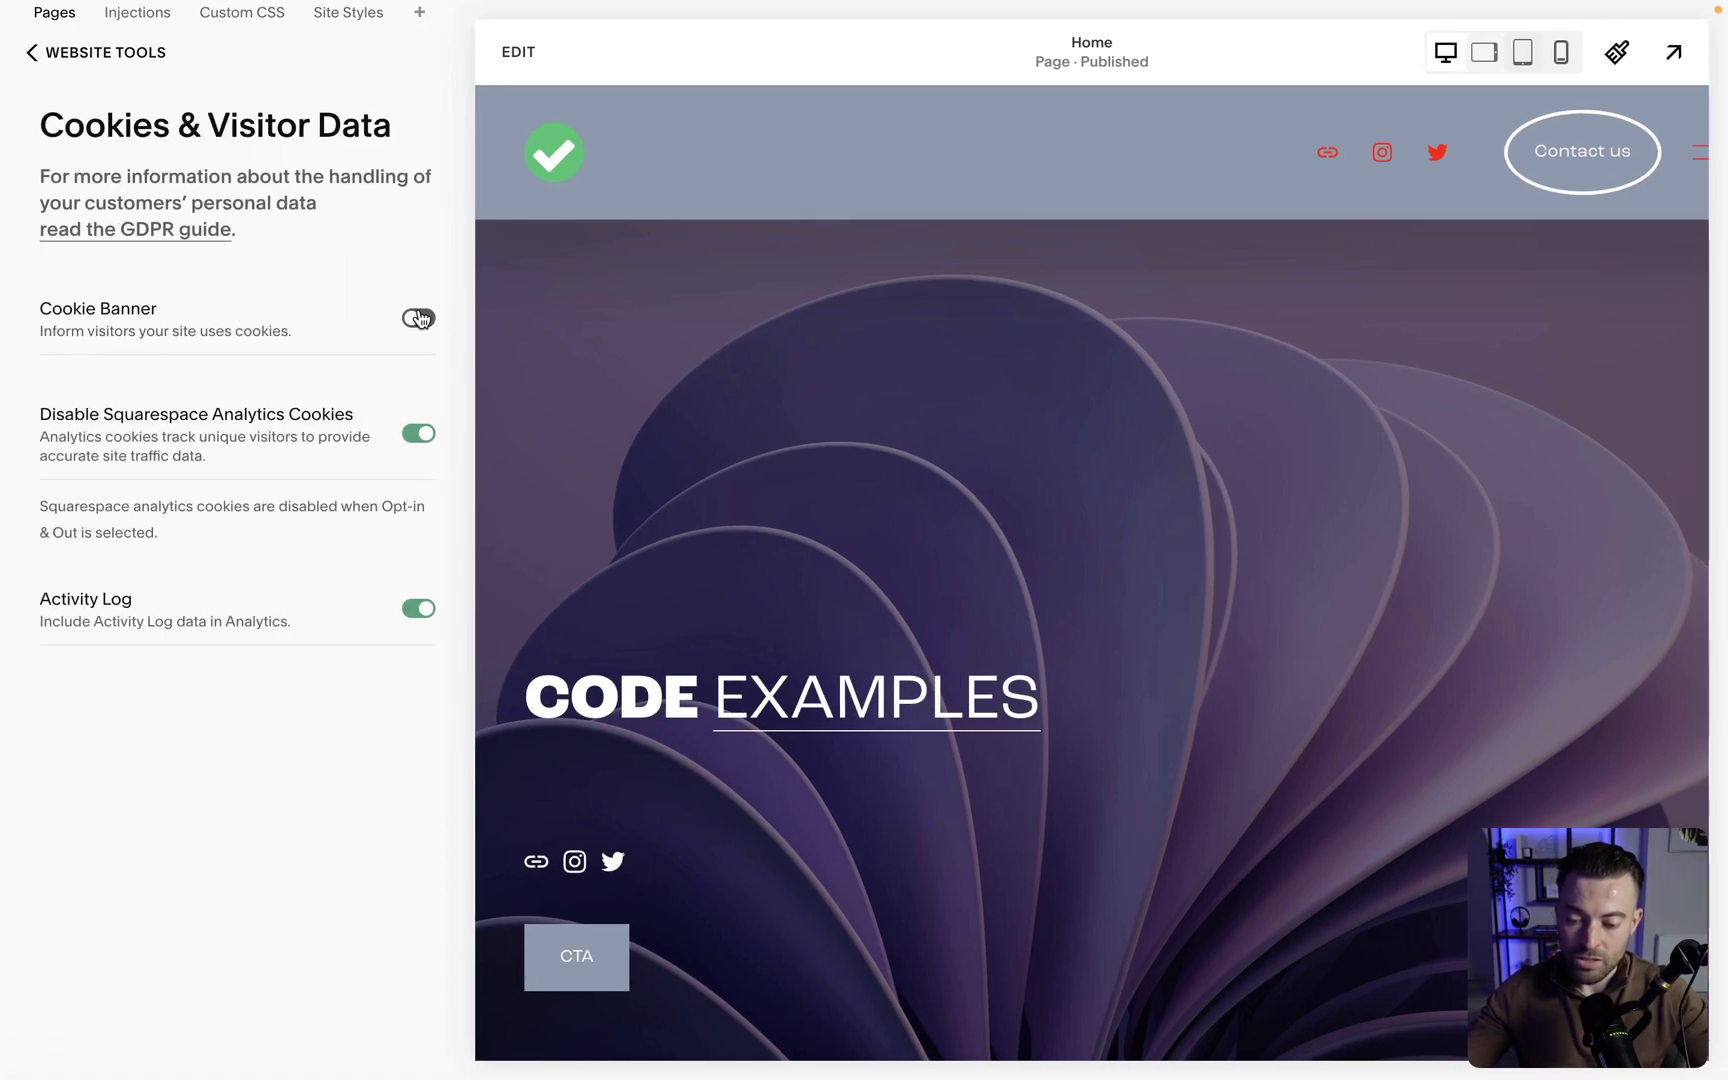
Enable the Cookie Banner with Opt-in & Out type and Bar format, then save
click(419, 318)
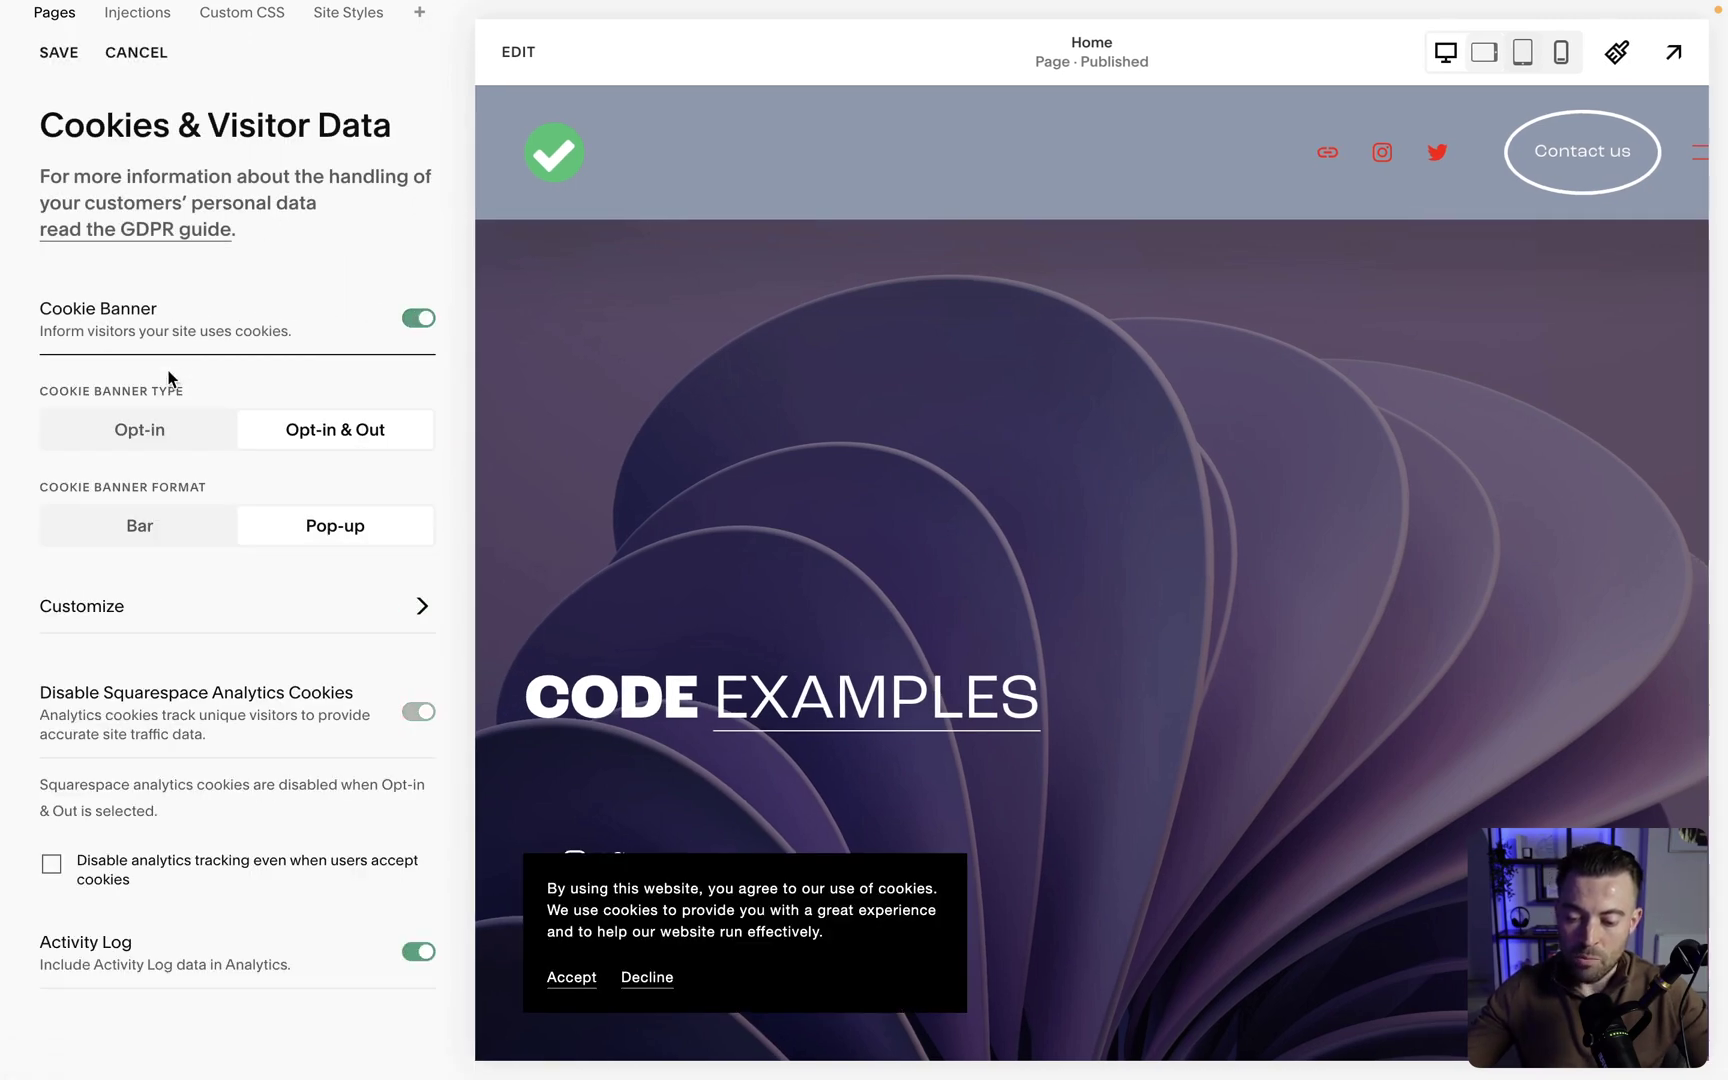
click(156, 432)
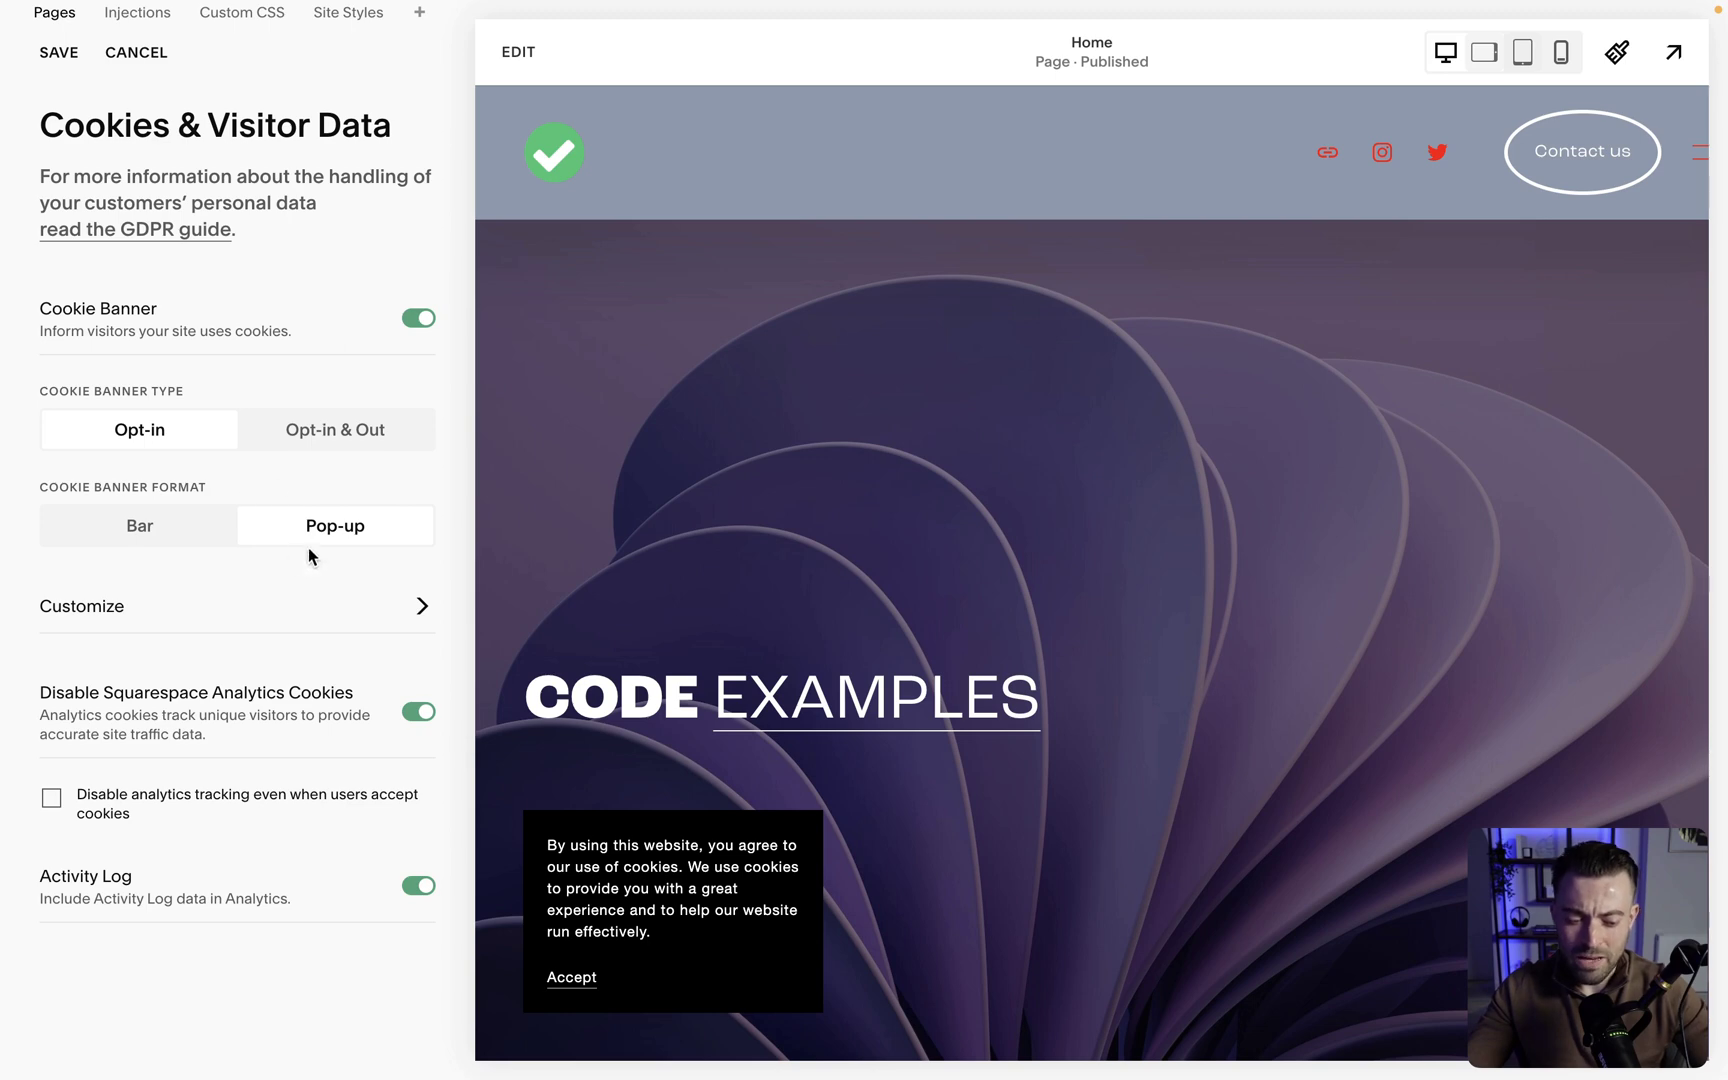
click(325, 450)
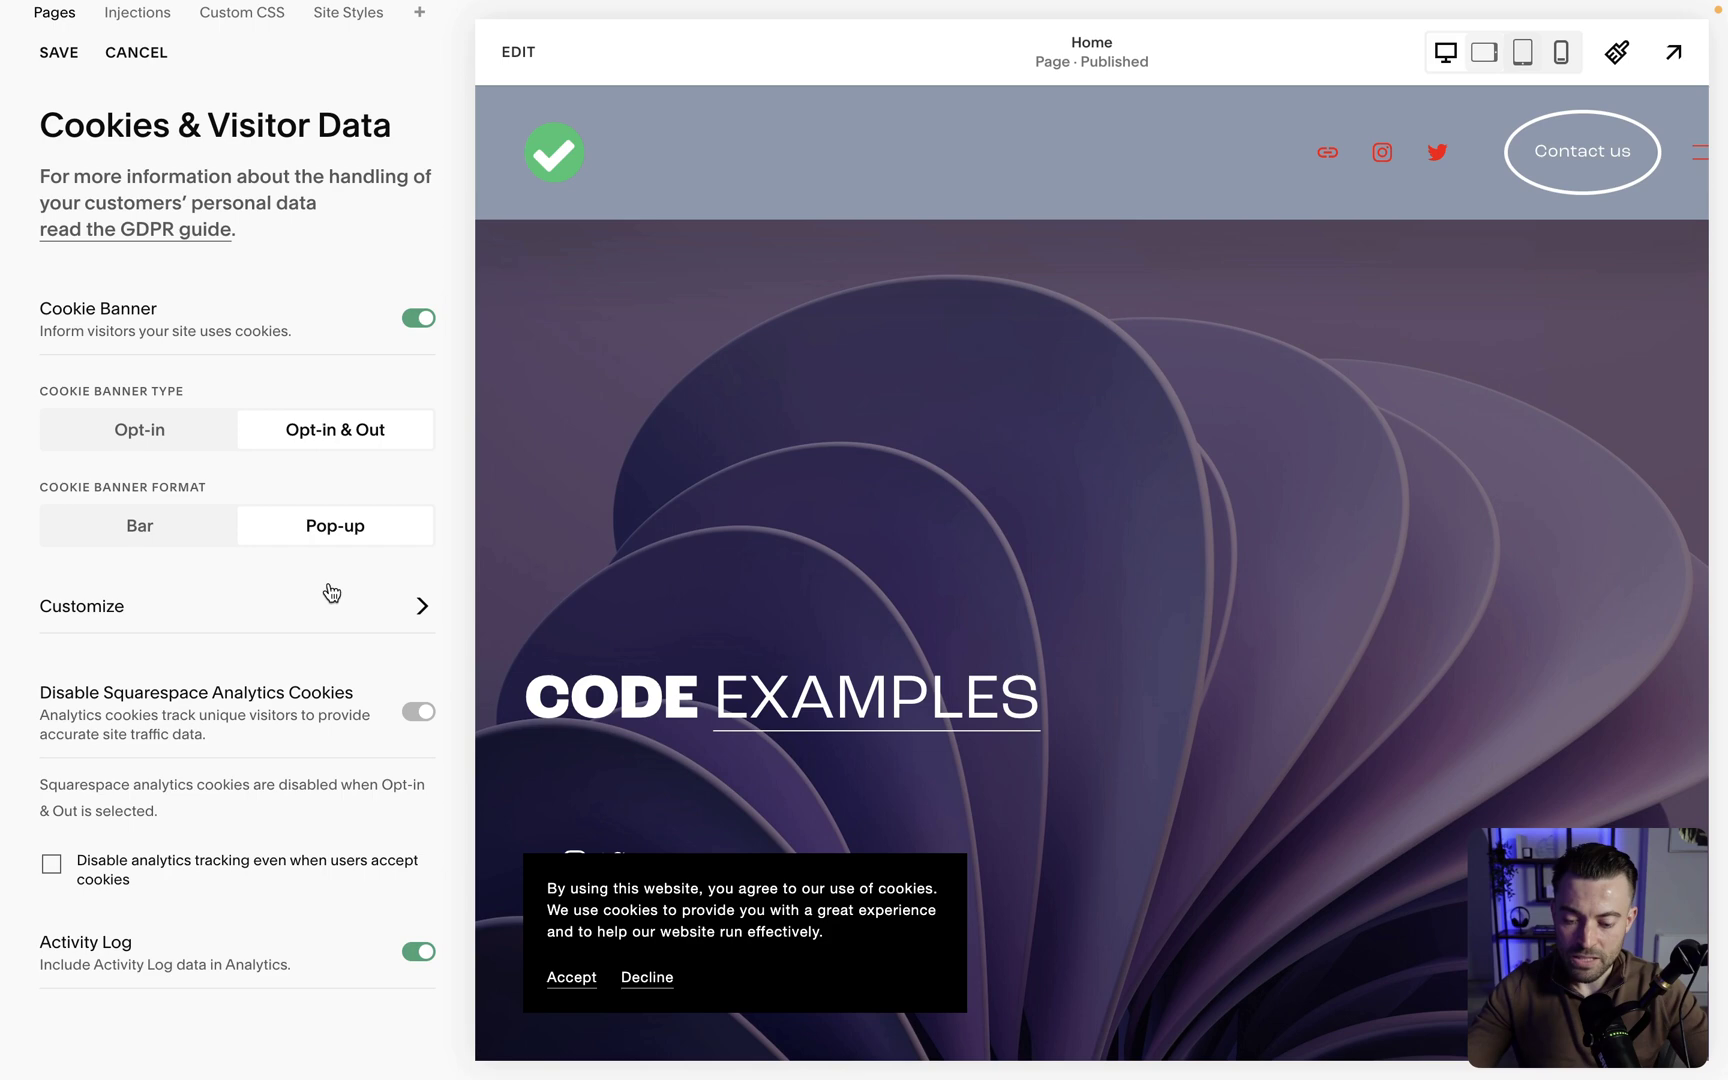
click(186, 518)
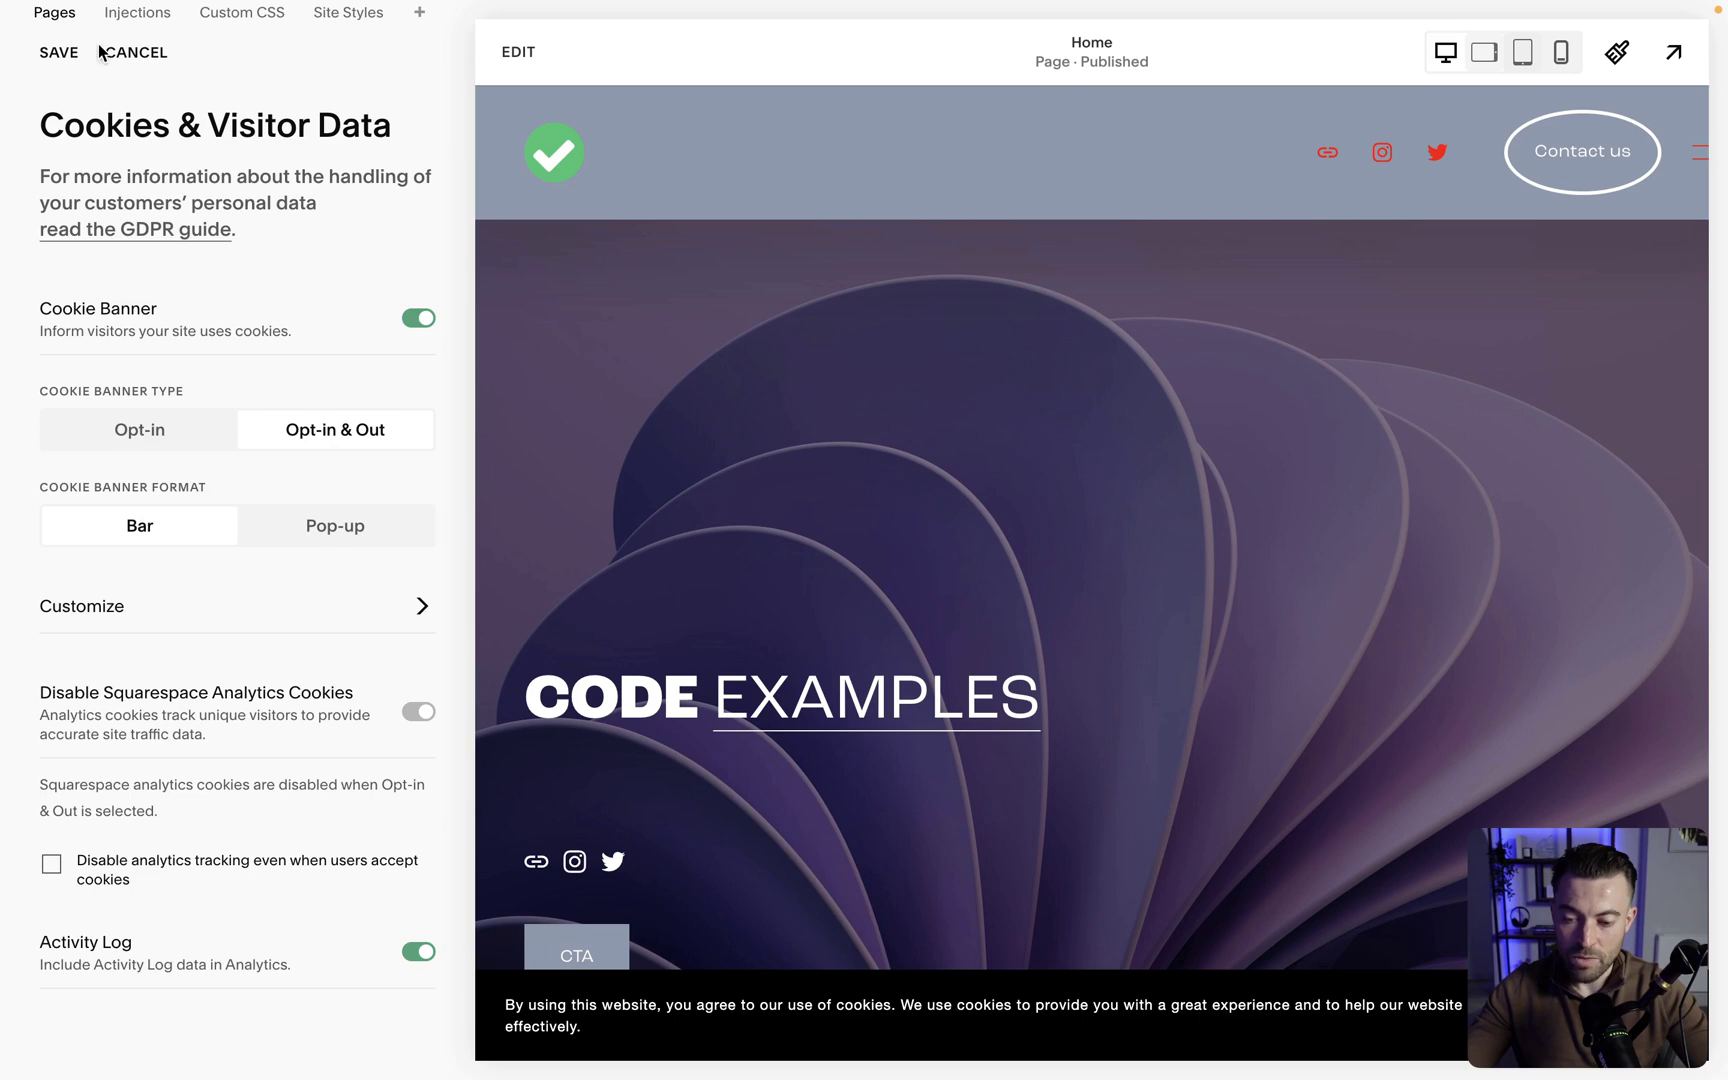
click(60, 52)
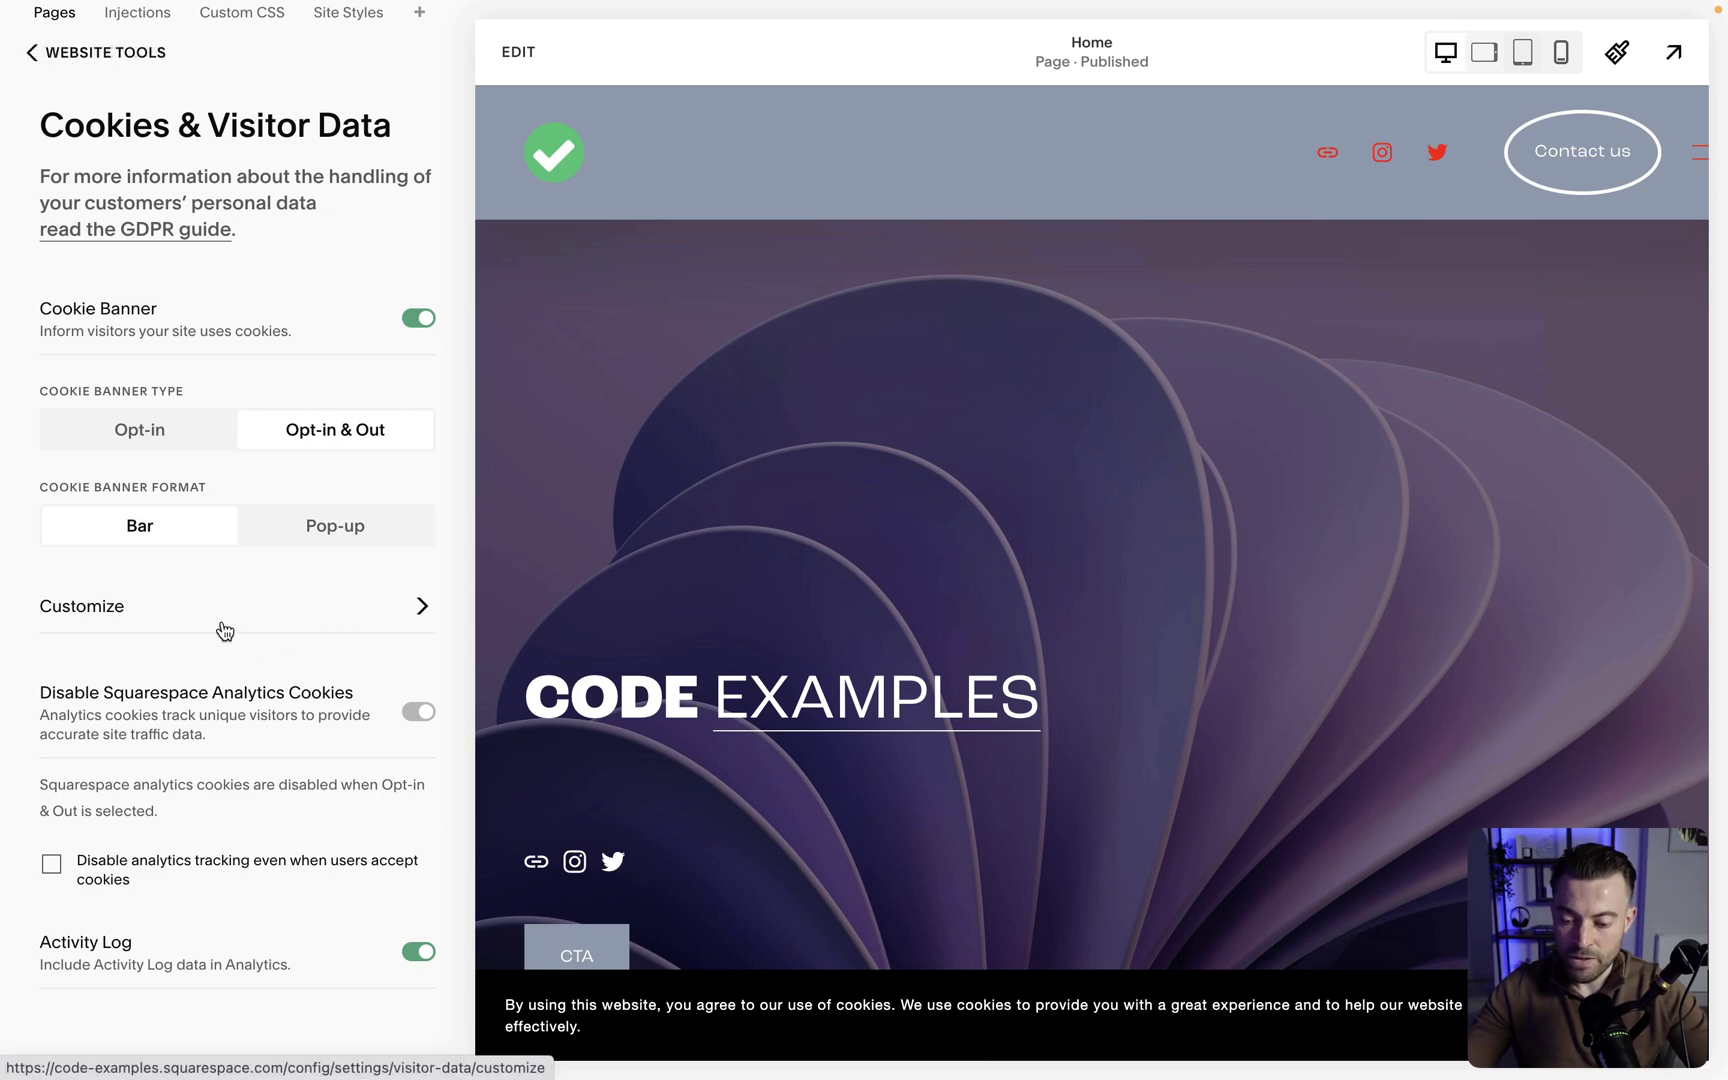
In Customize, keep the banner position at Bottom and set Call to Action Type to Button
click(252, 610)
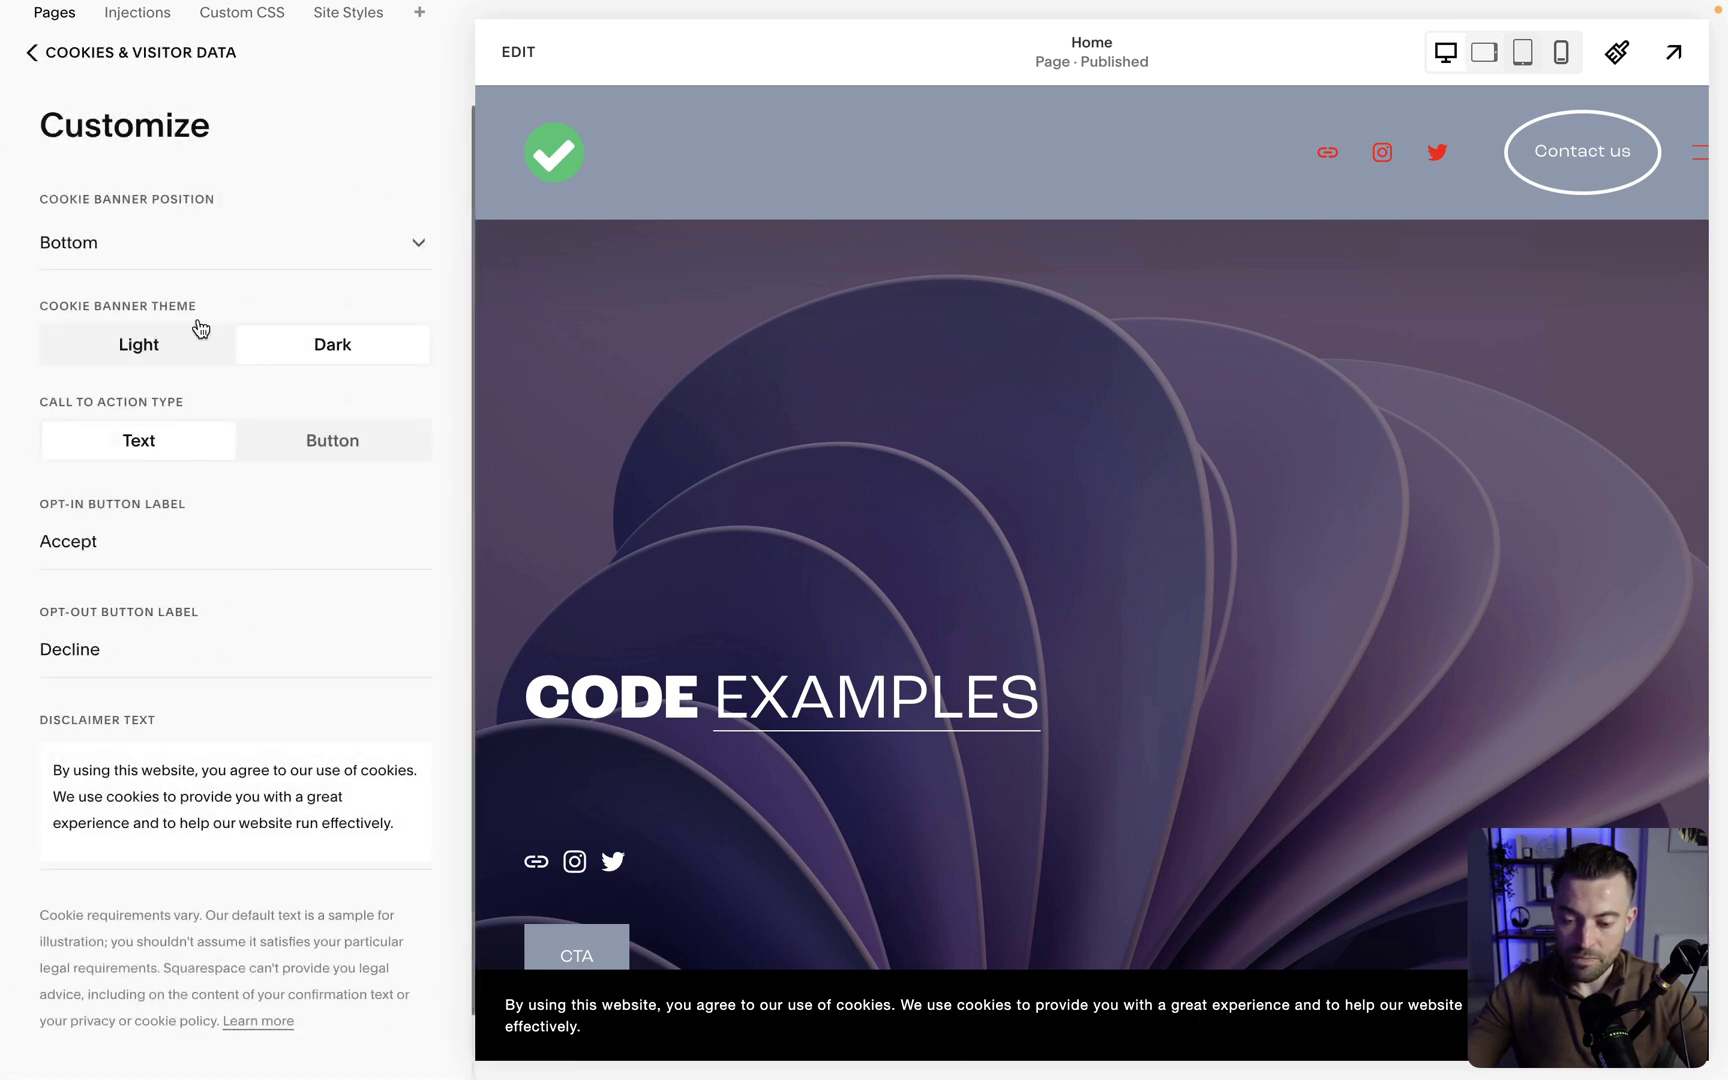
click(230, 240)
click(202, 187)
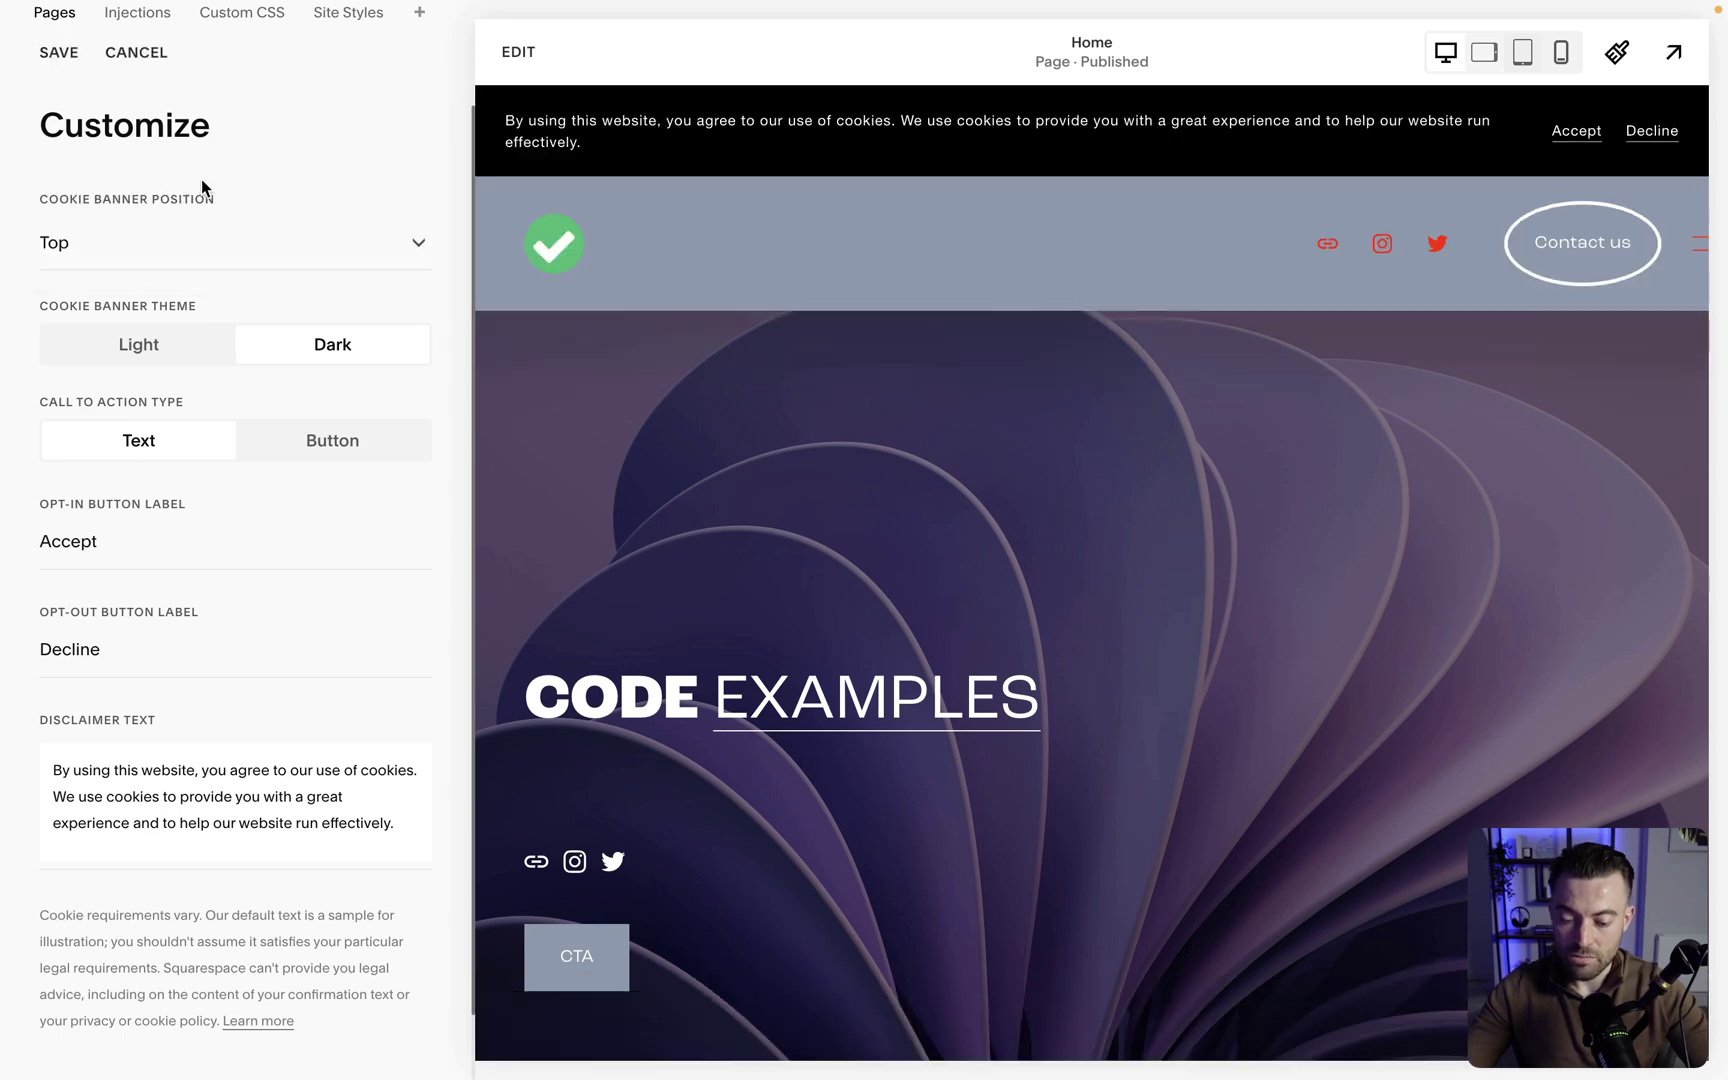
click(281, 243)
click(251, 297)
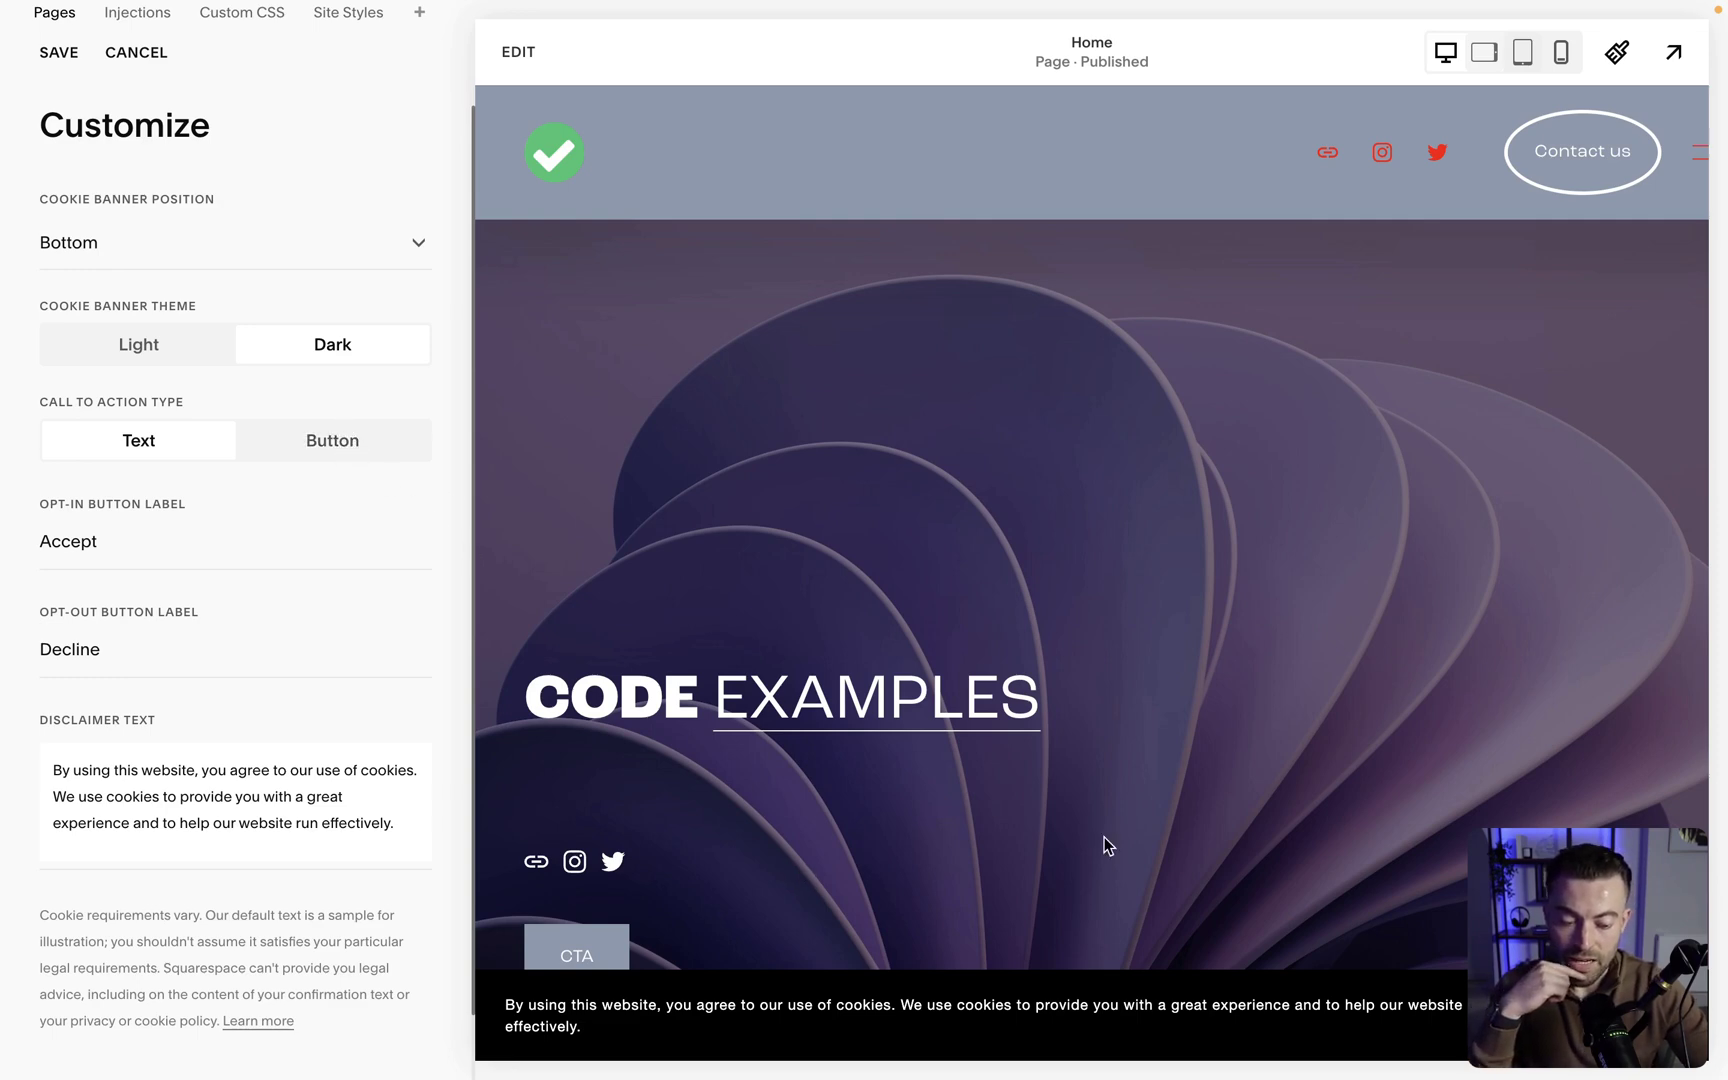
drag(1663, 913, 1507, 463)
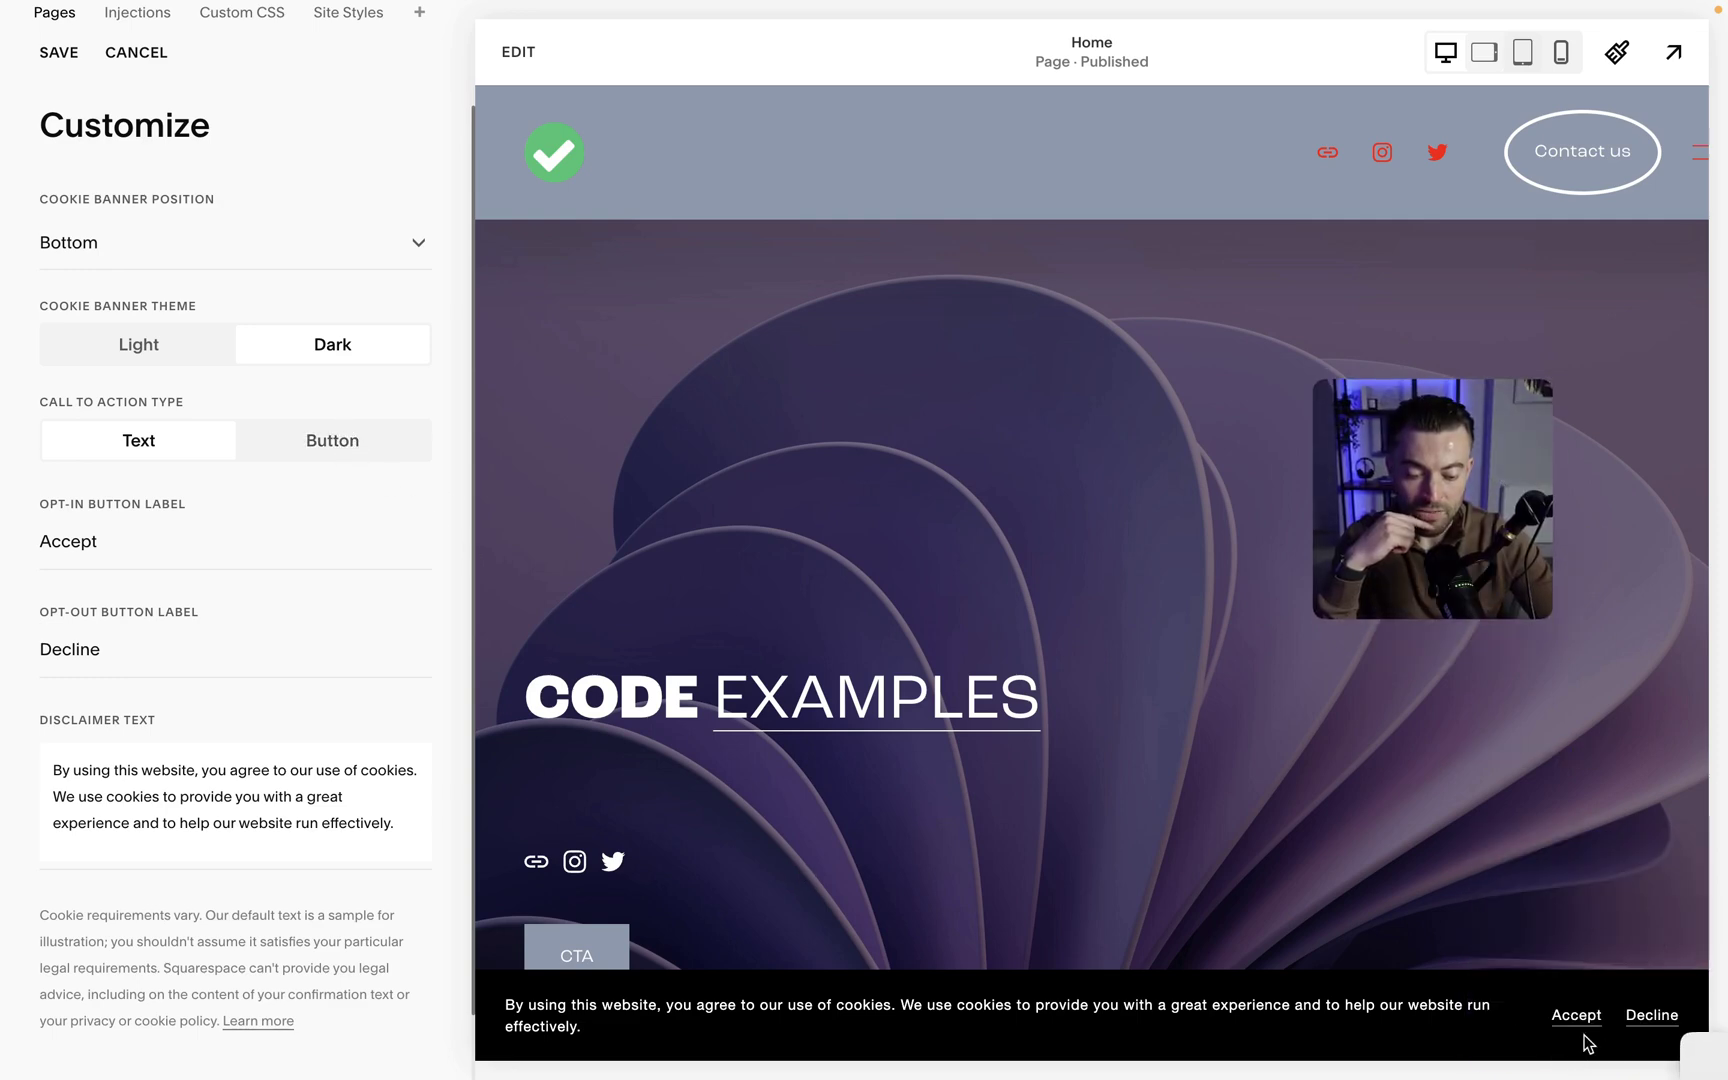
click(345, 453)
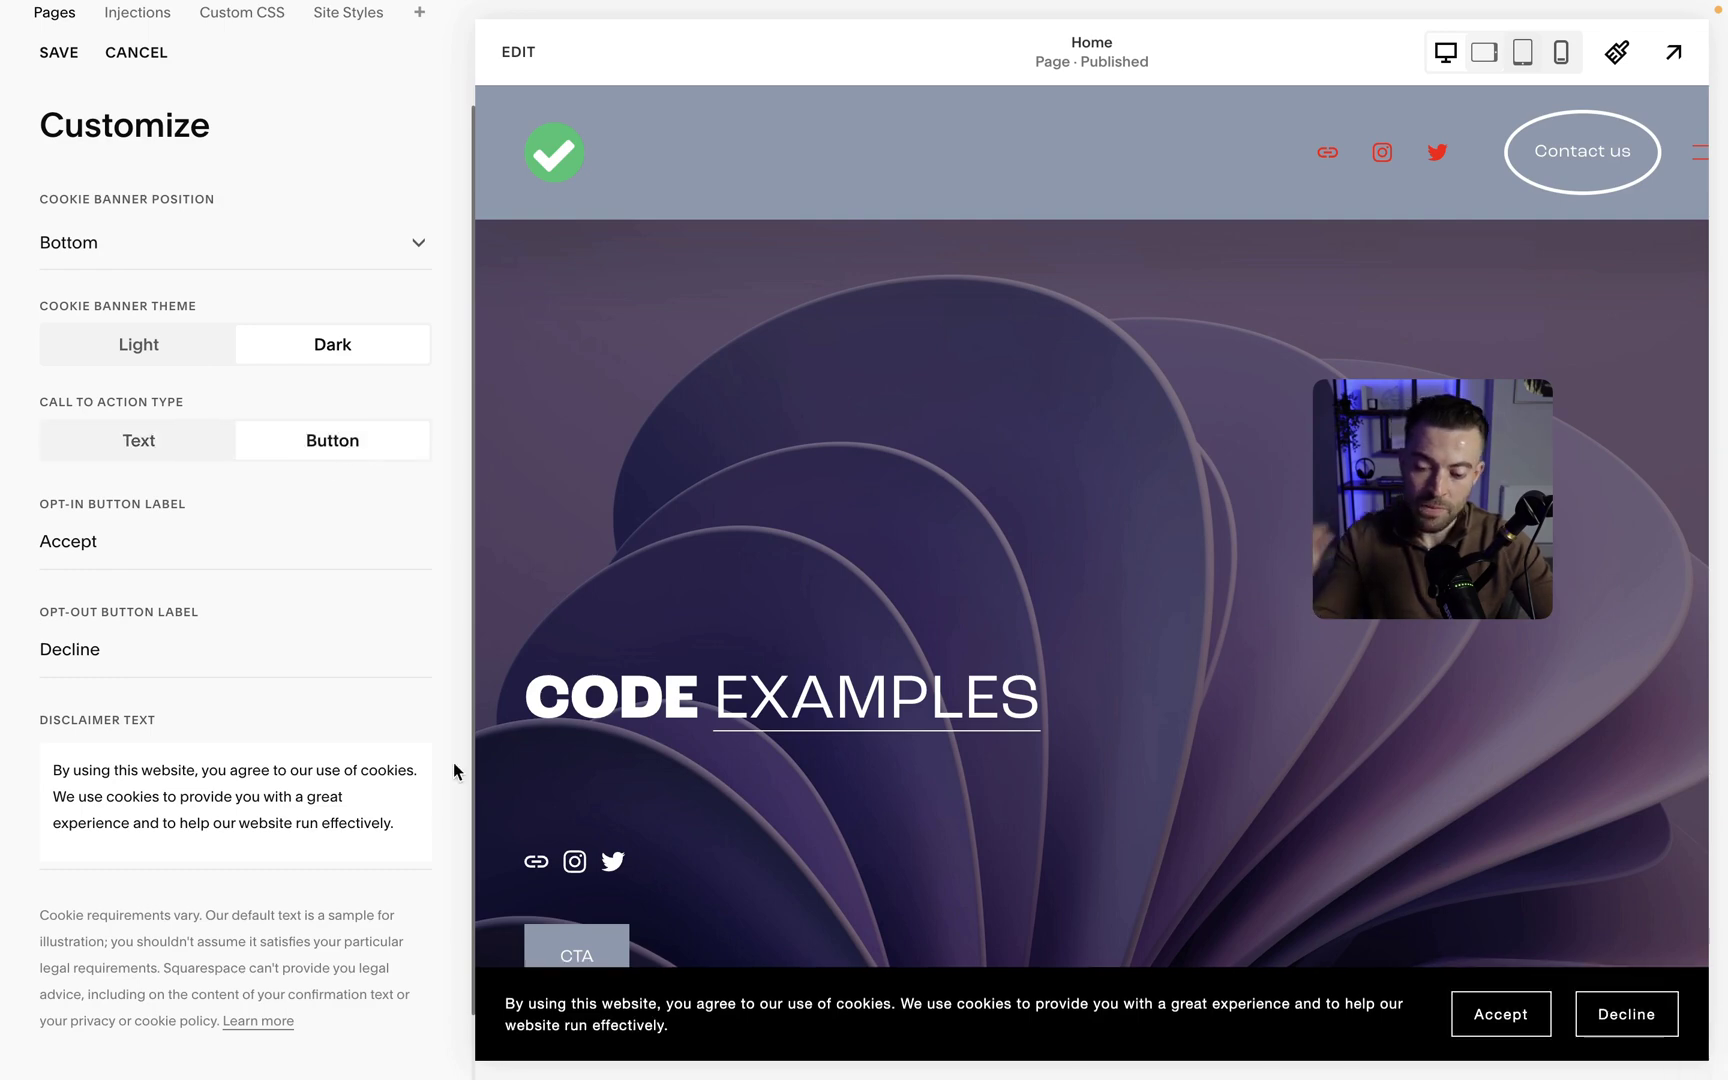
Label the opt-in button 'I'm in!' and the opt-out button 'No thanks!'
double_click(100, 545)
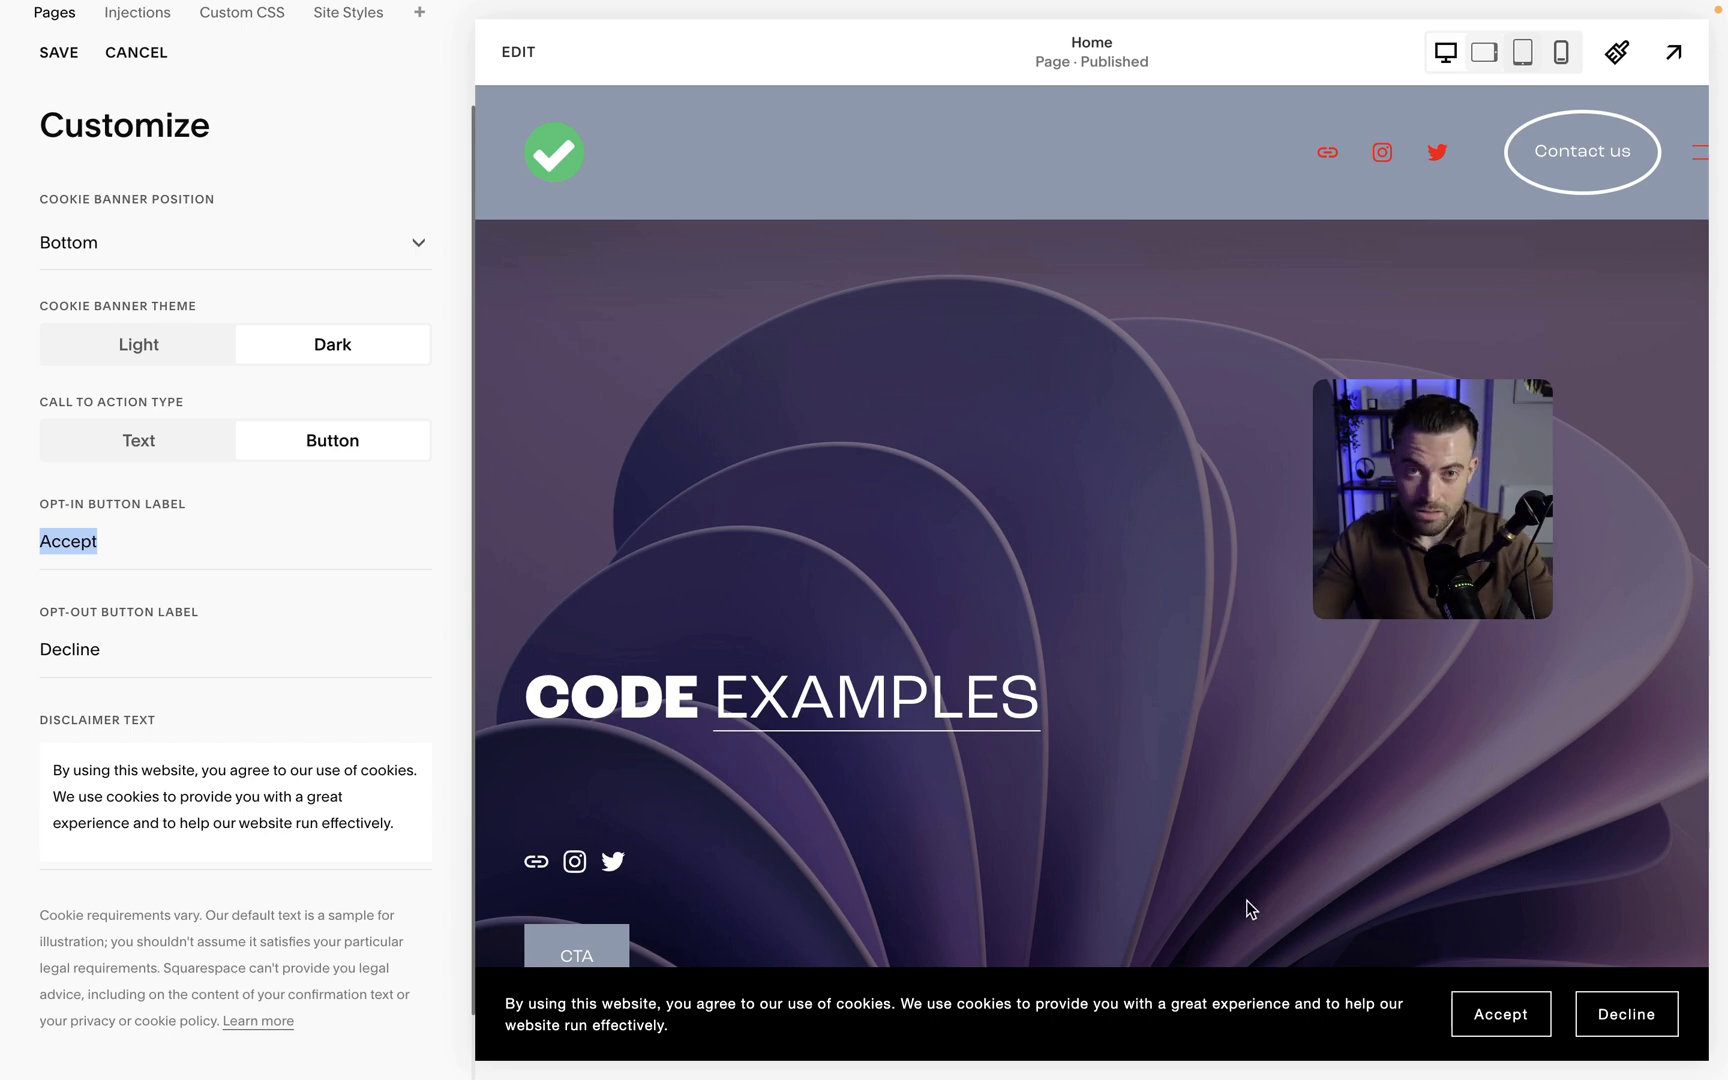
text(Decline)
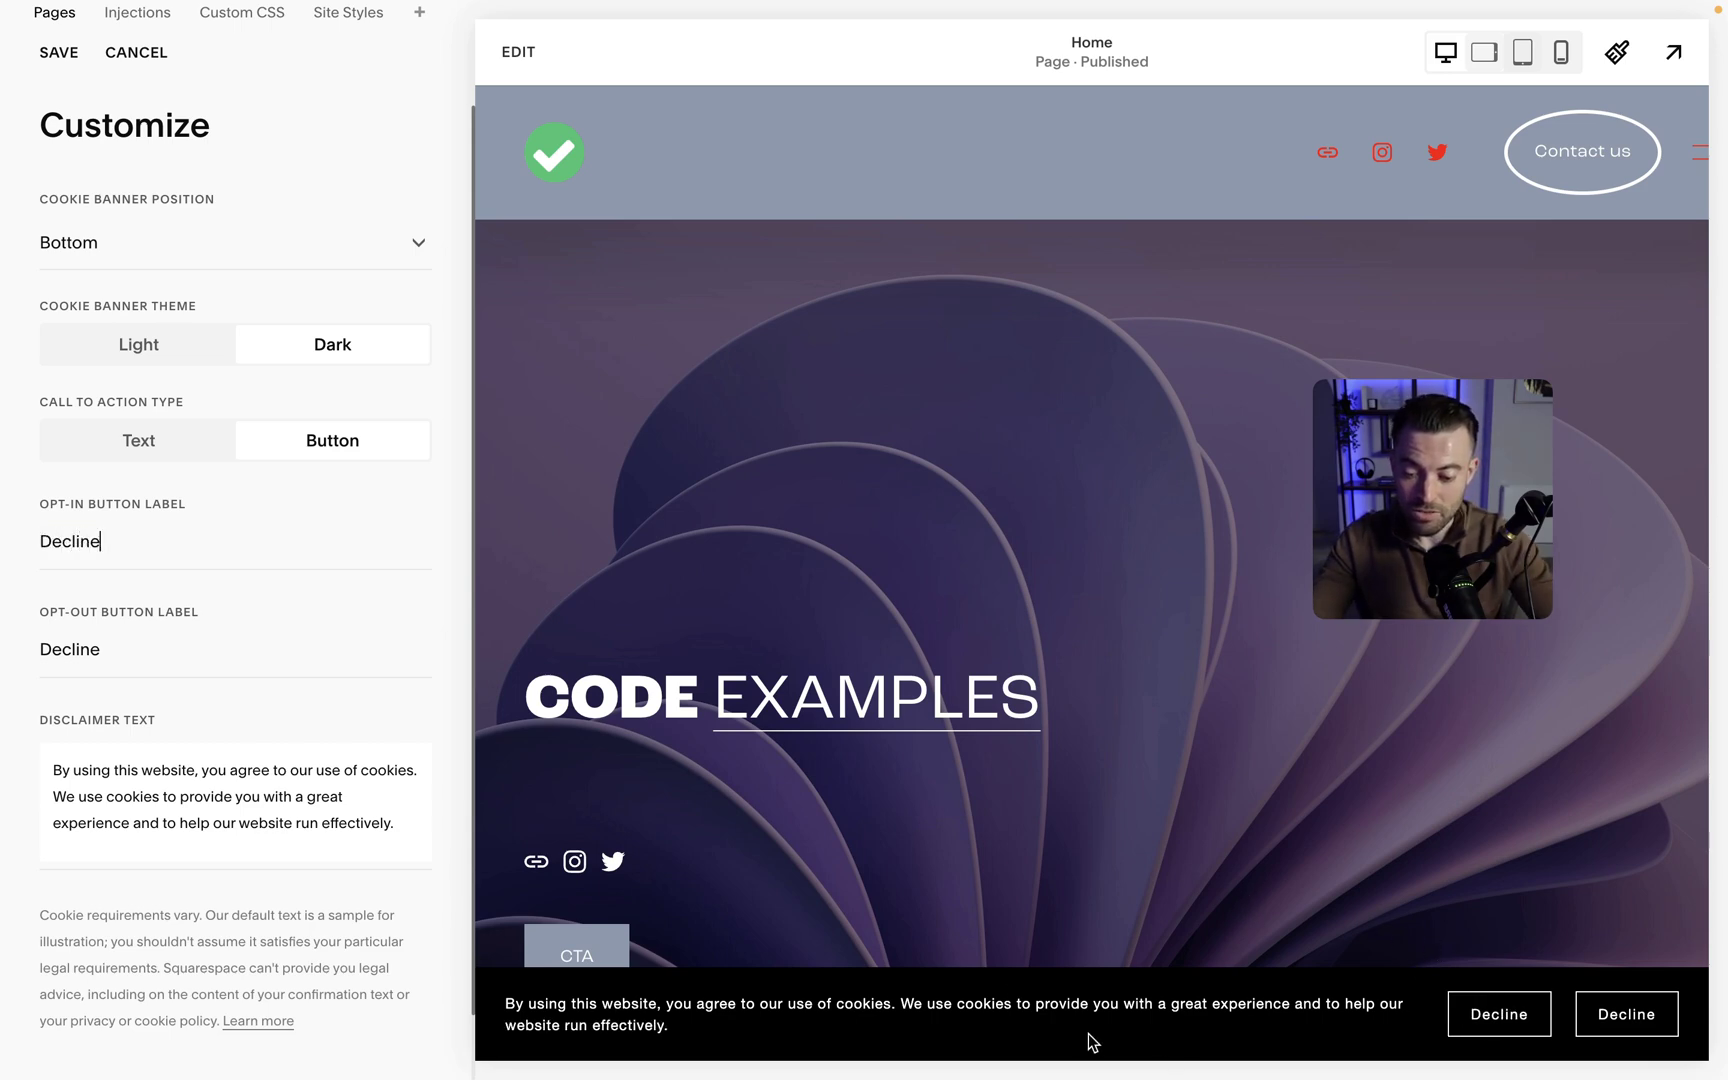
key(Tab)
text(Accept)
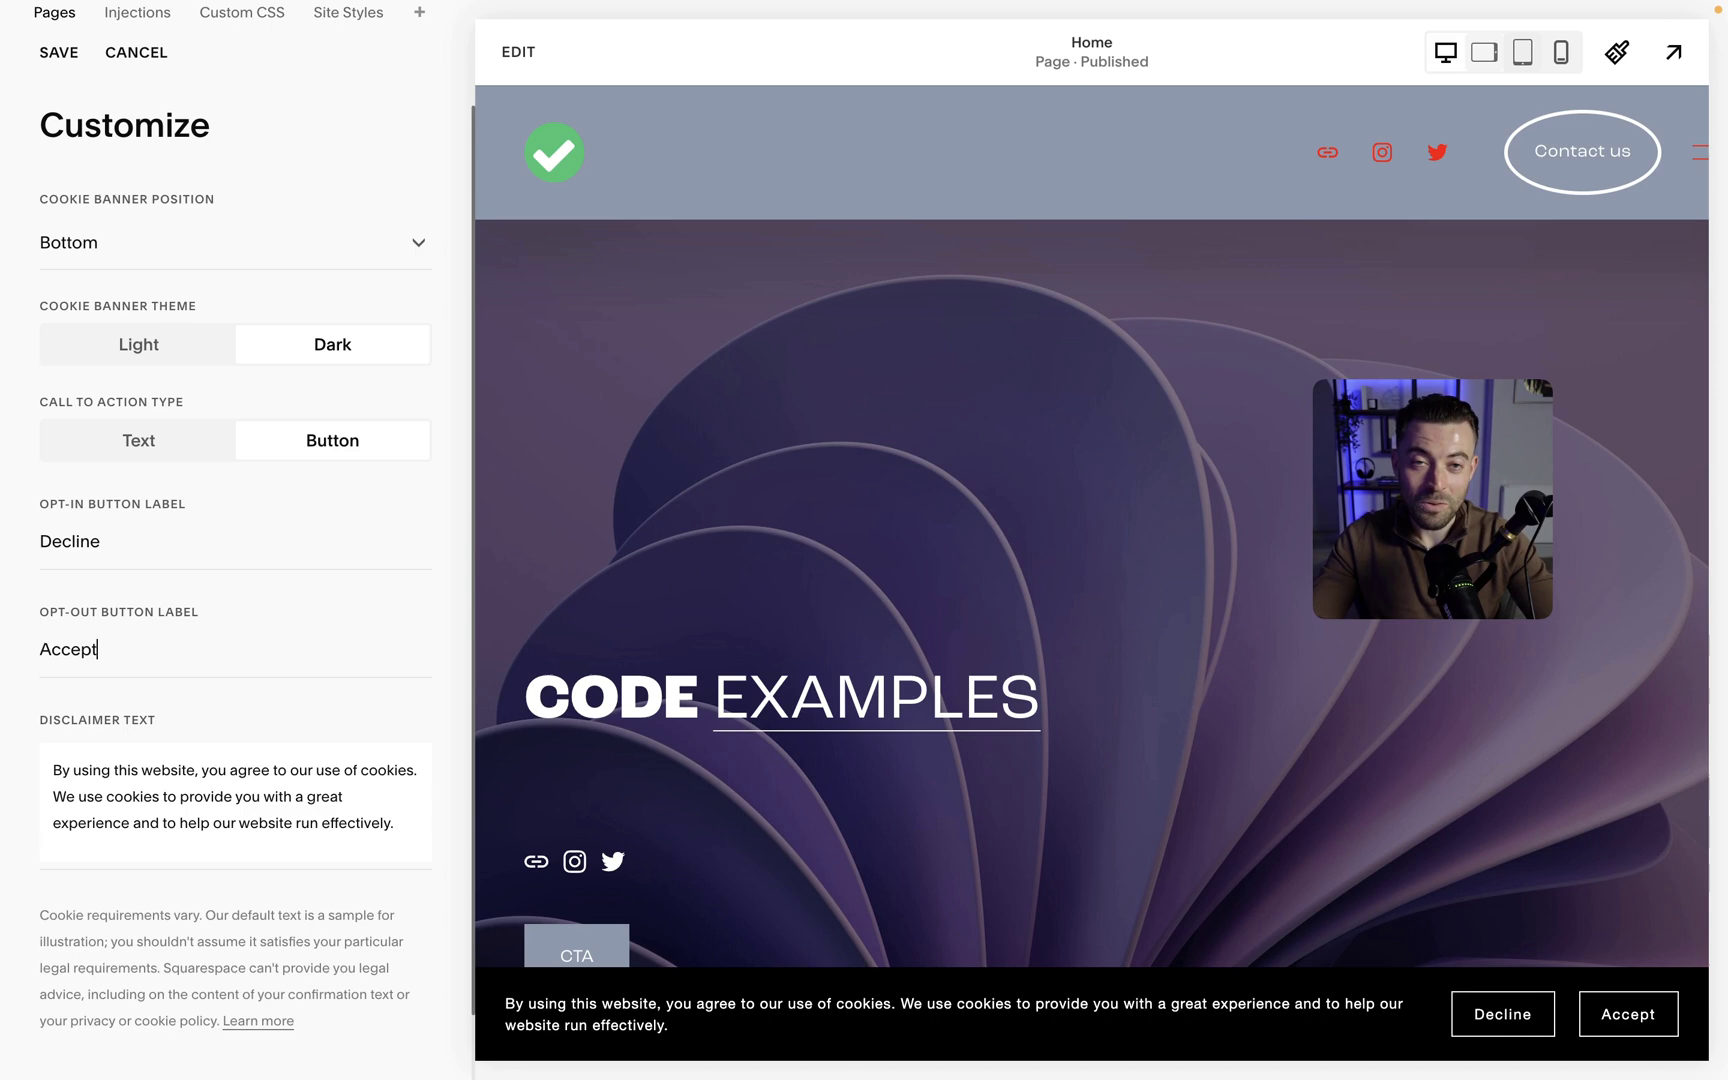
double_click(70, 545)
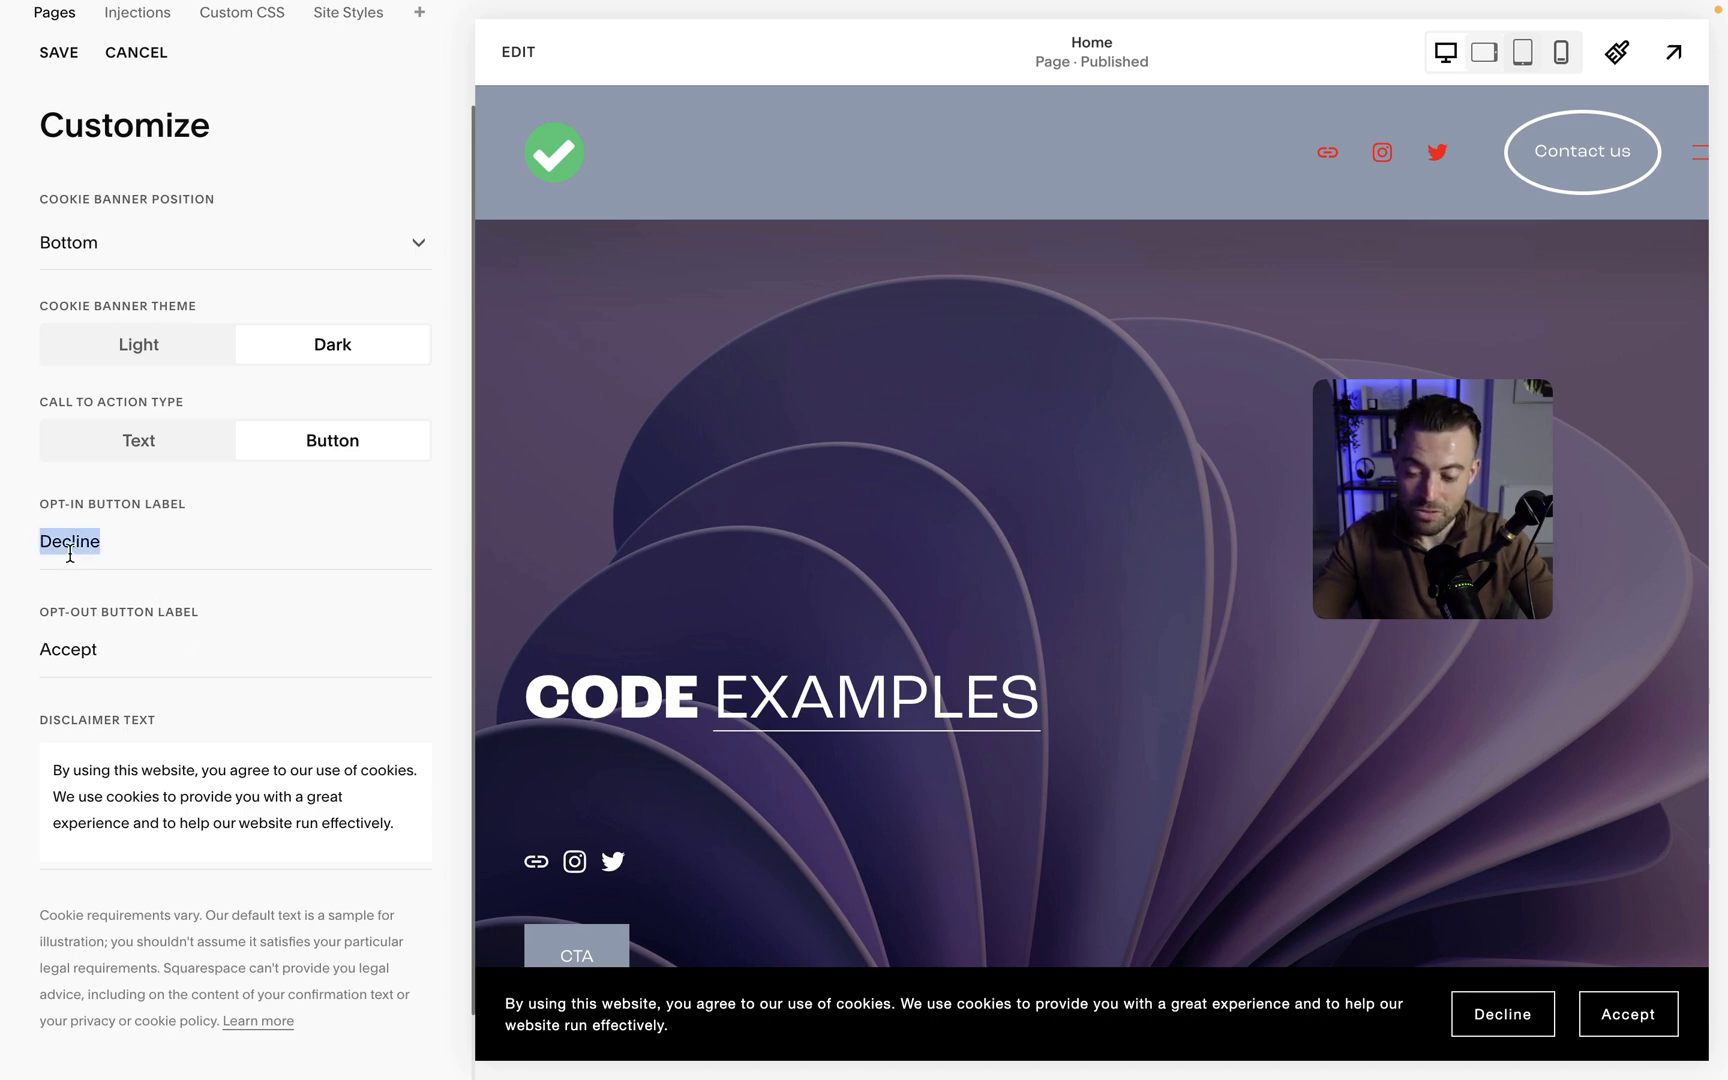
text(I'm in!)
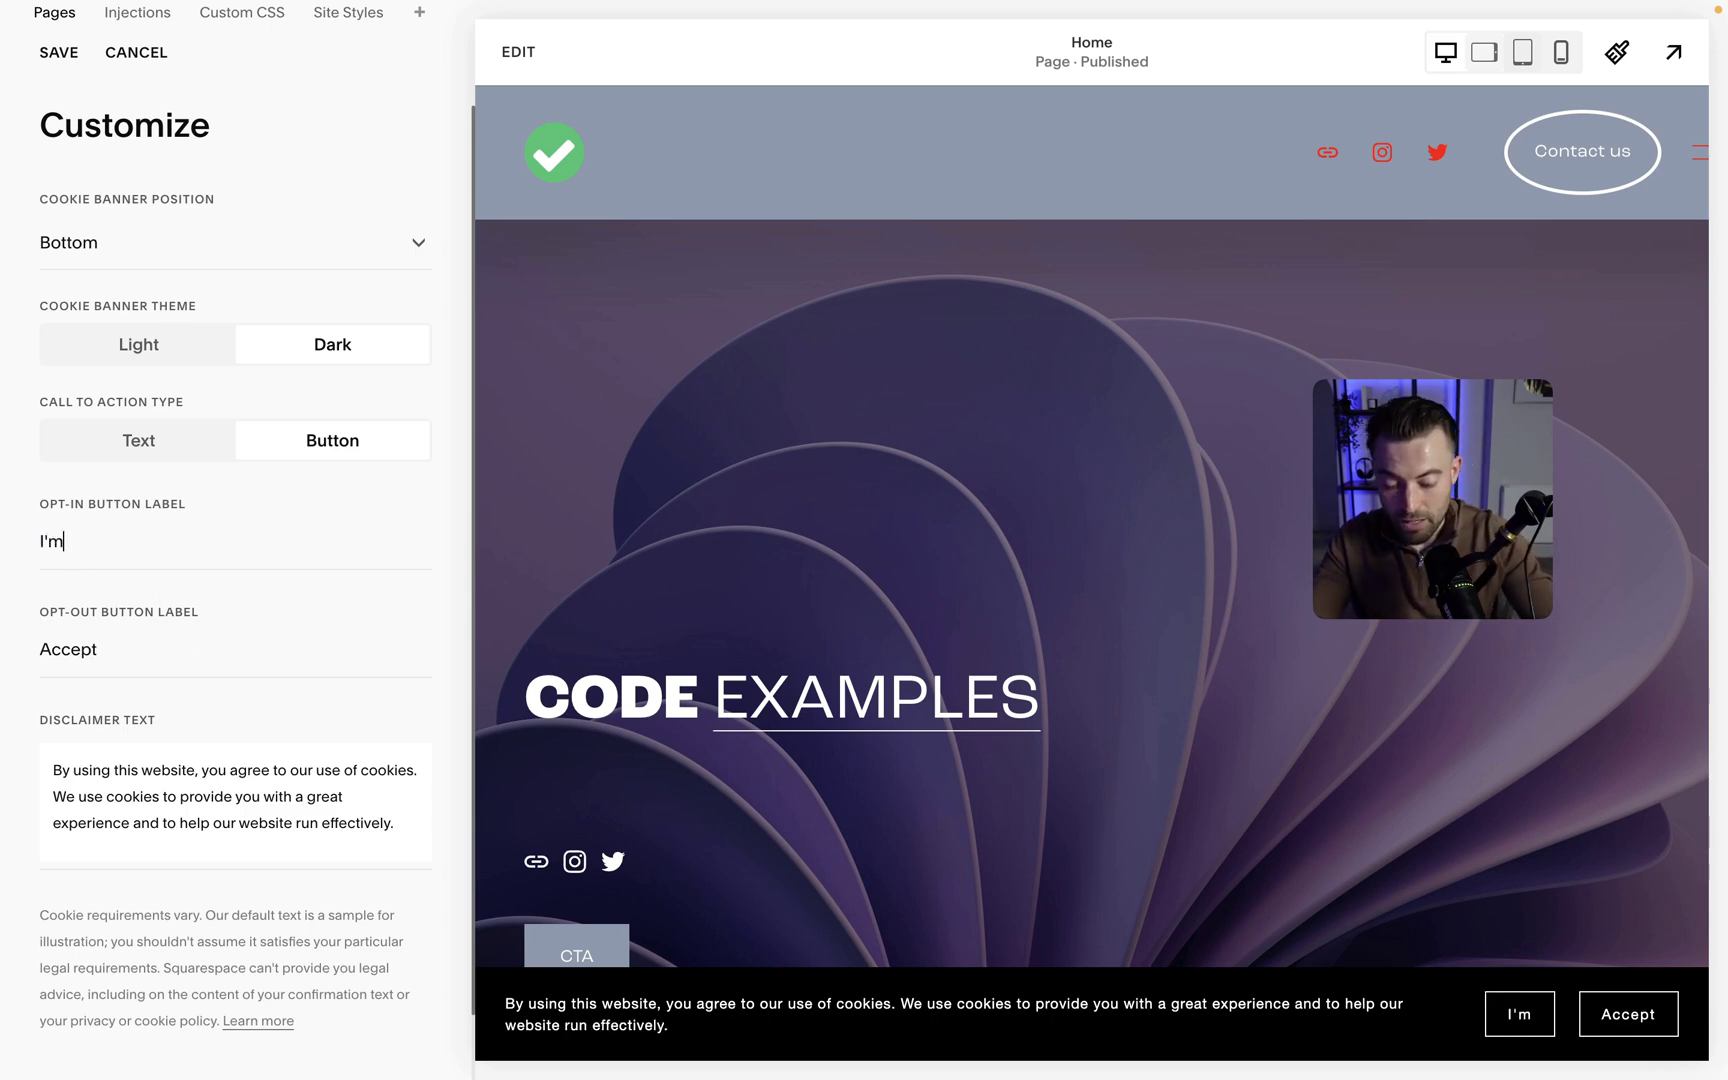
double_click(82, 649)
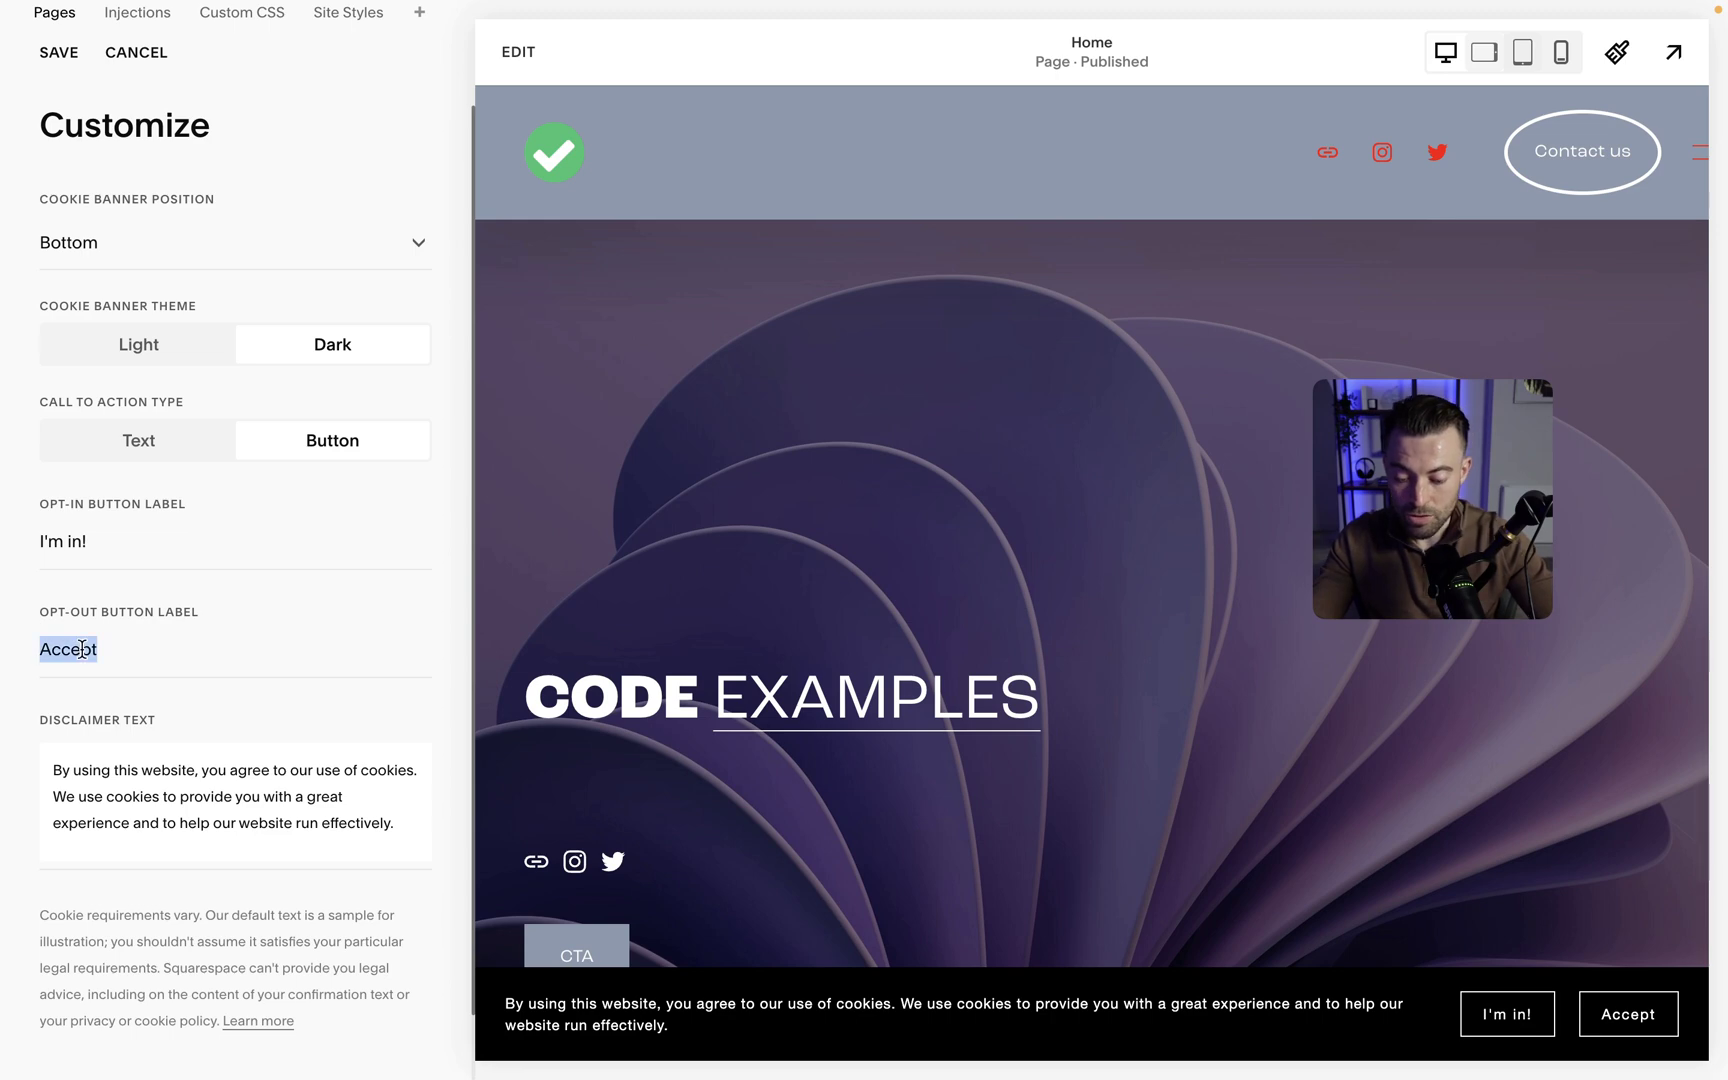
text(No thanks!)
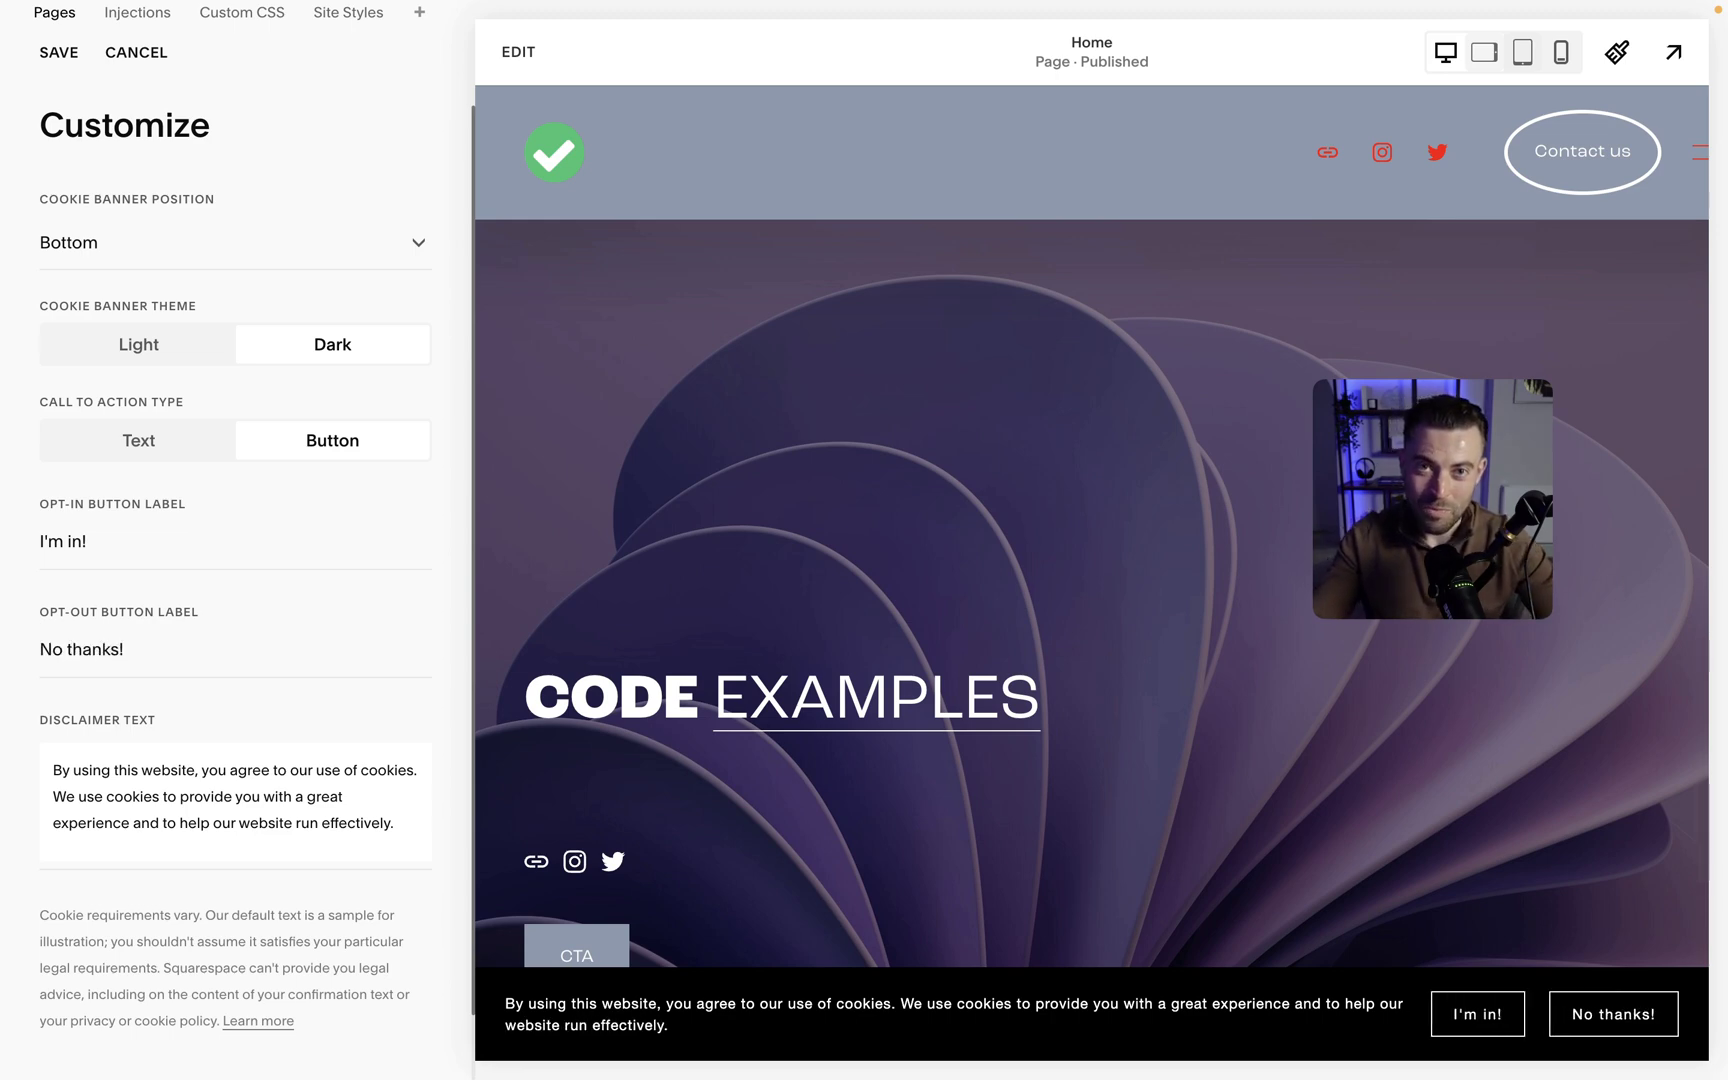
Make the disclaimer phrase 'our use of cookies' a link to /cookies, then save
scroll(190, 760, down, 1)
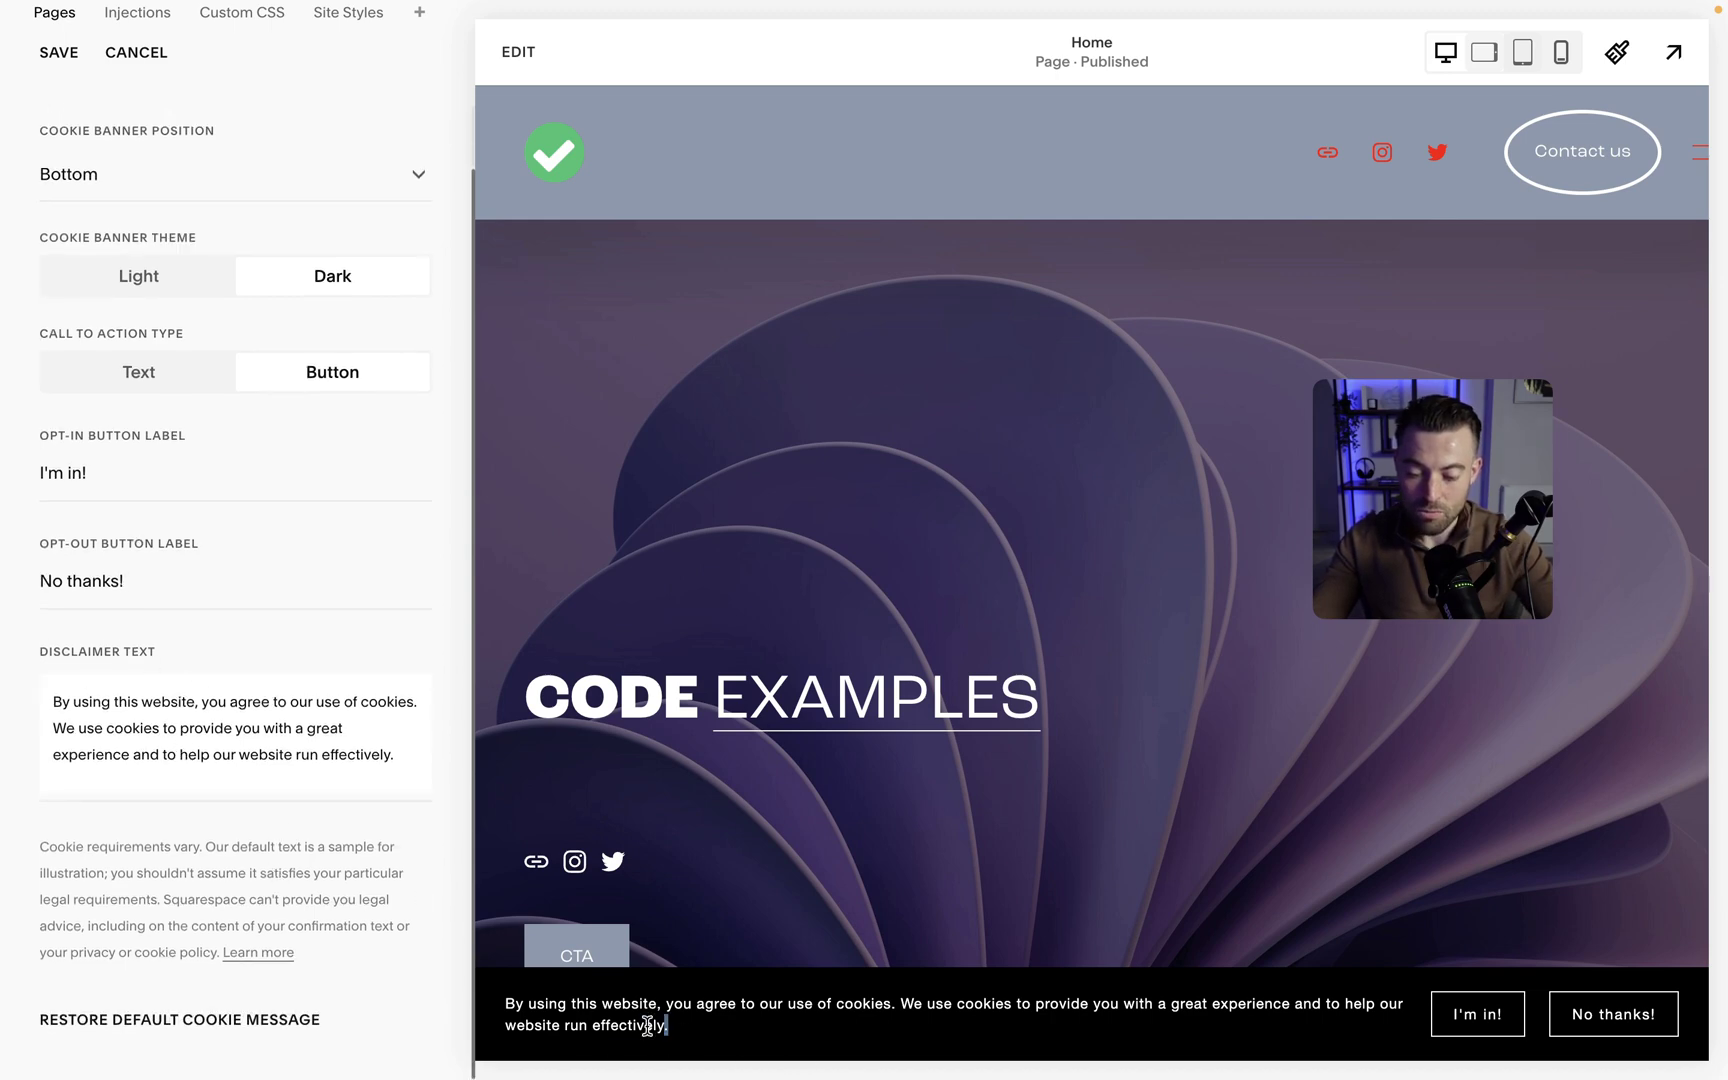
drag(647, 1026, 499, 1012)
click(303, 763)
key(super+a)
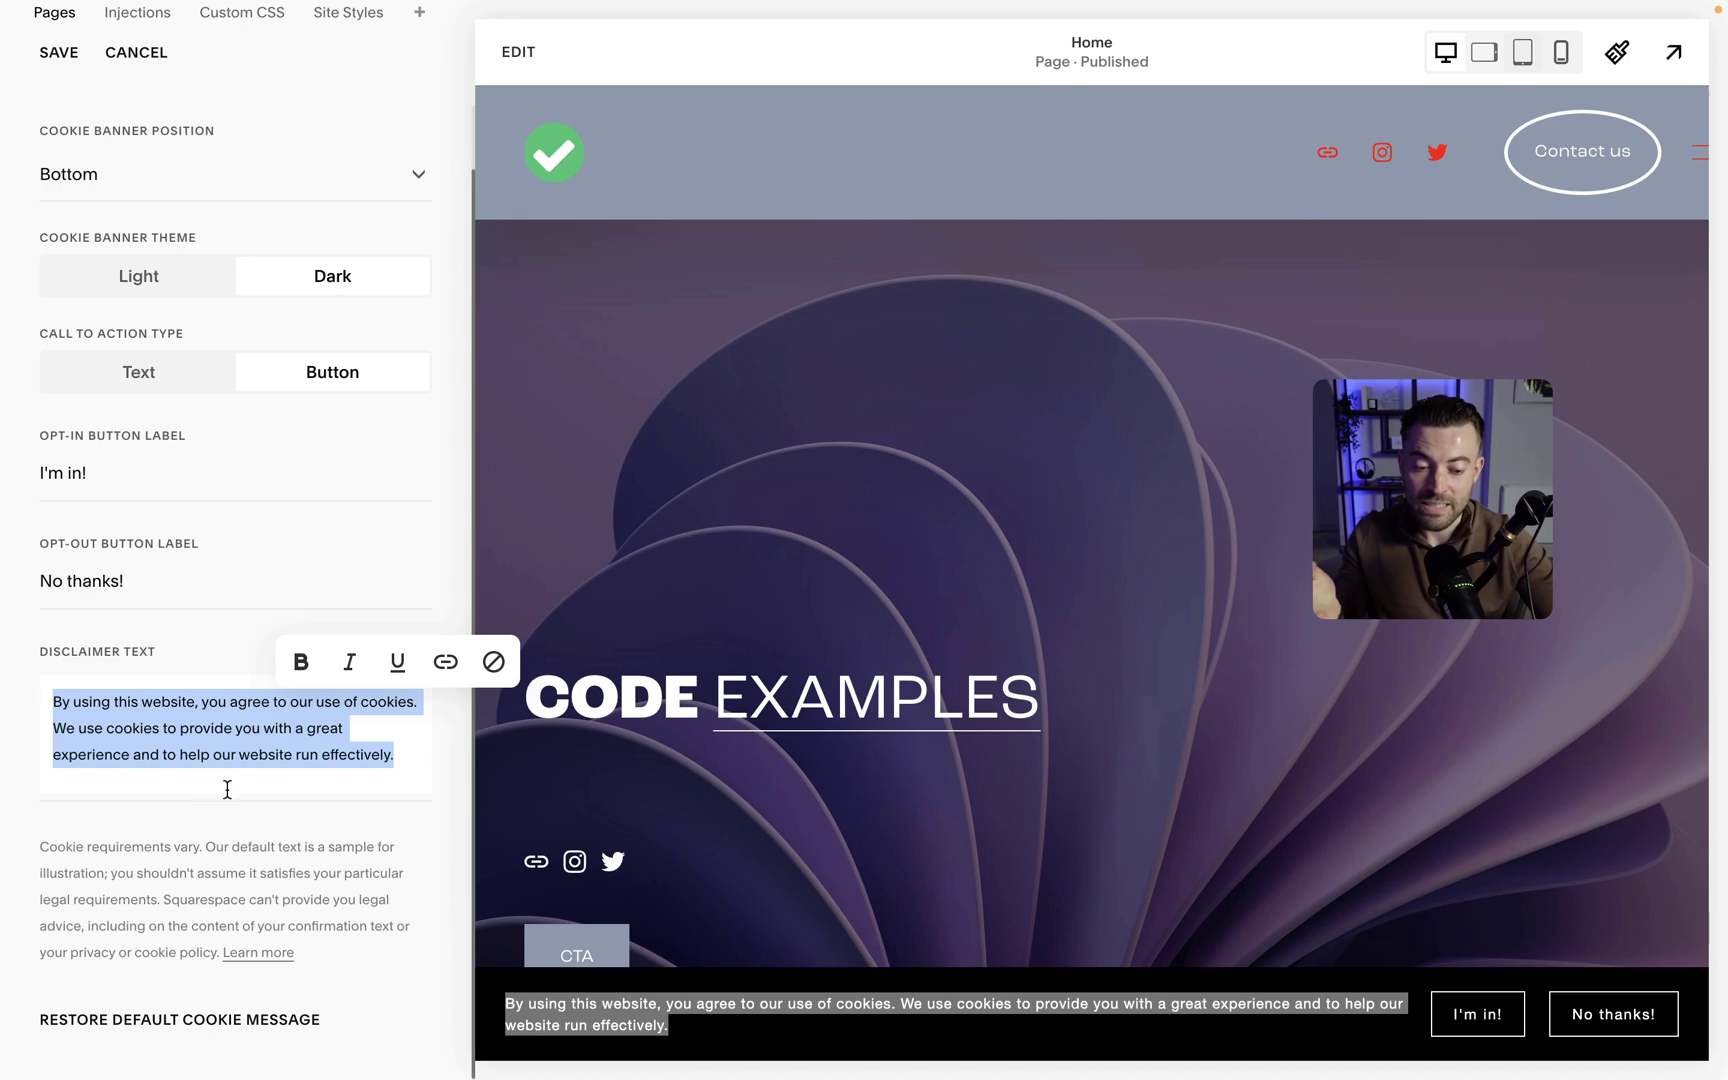
click(251, 718)
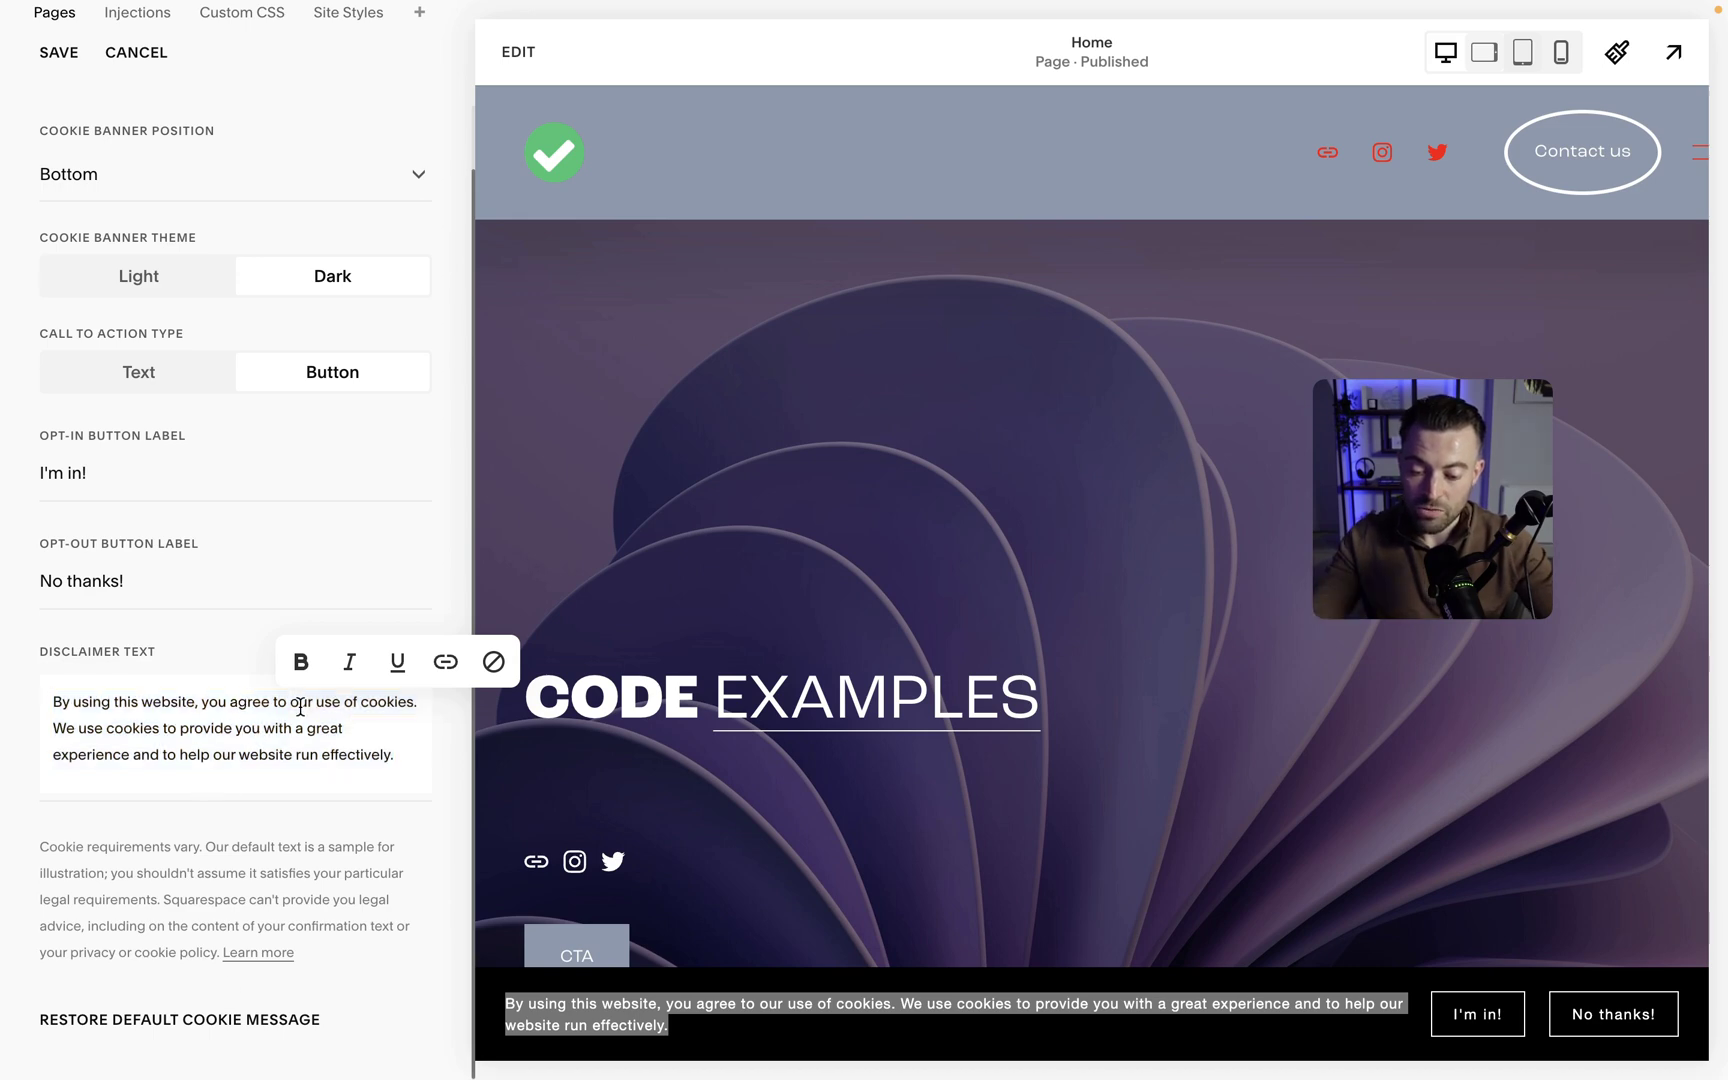
drag(299, 704, 413, 702)
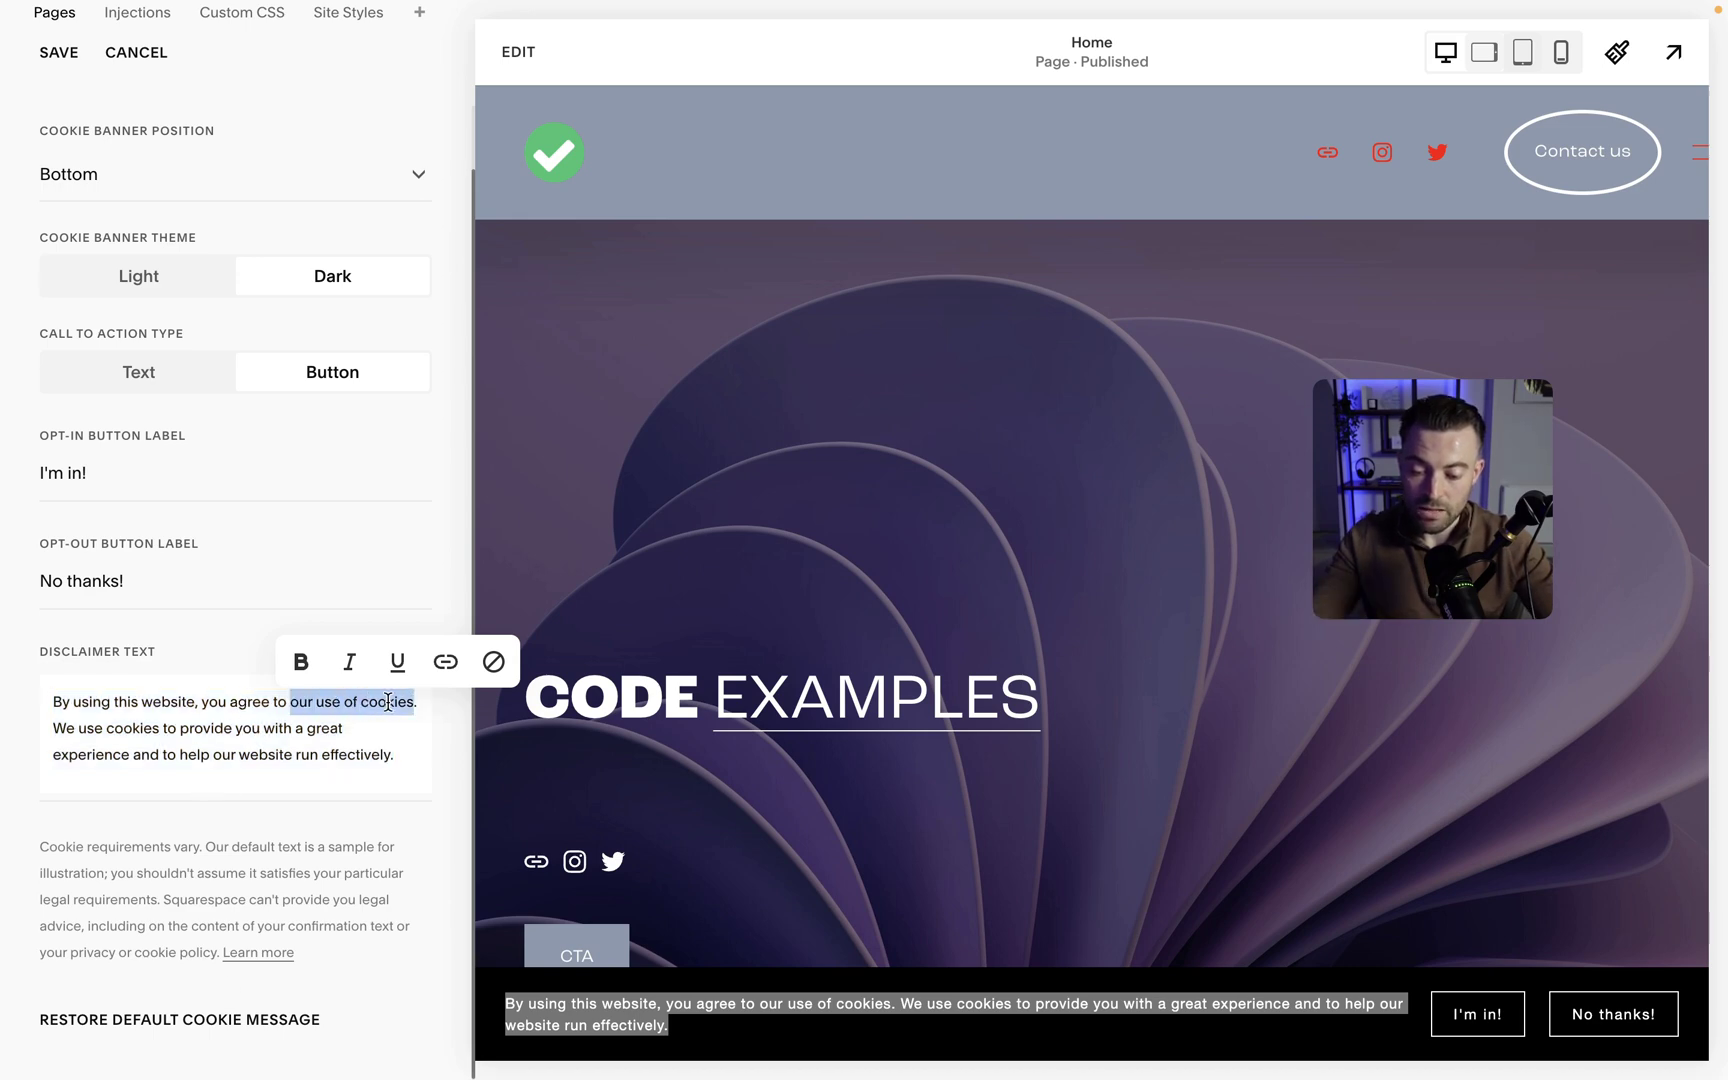
click(445, 661)
click(425, 765)
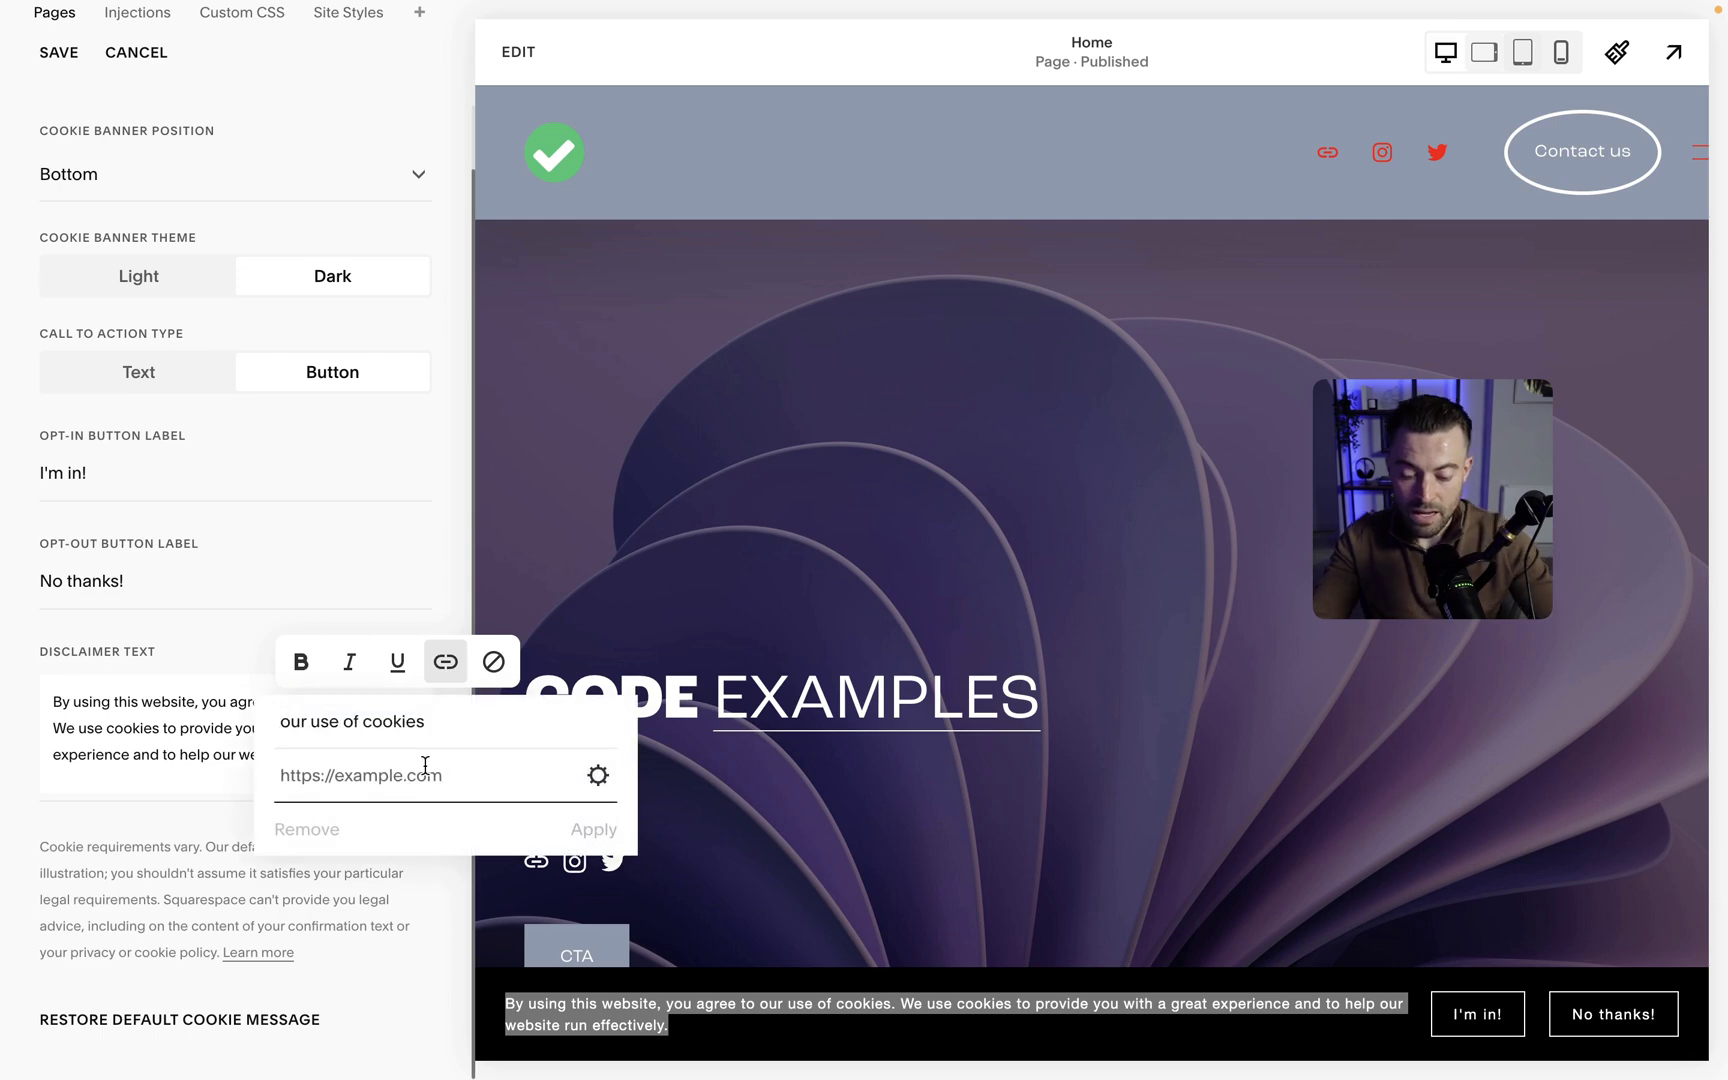
text(/cookies)
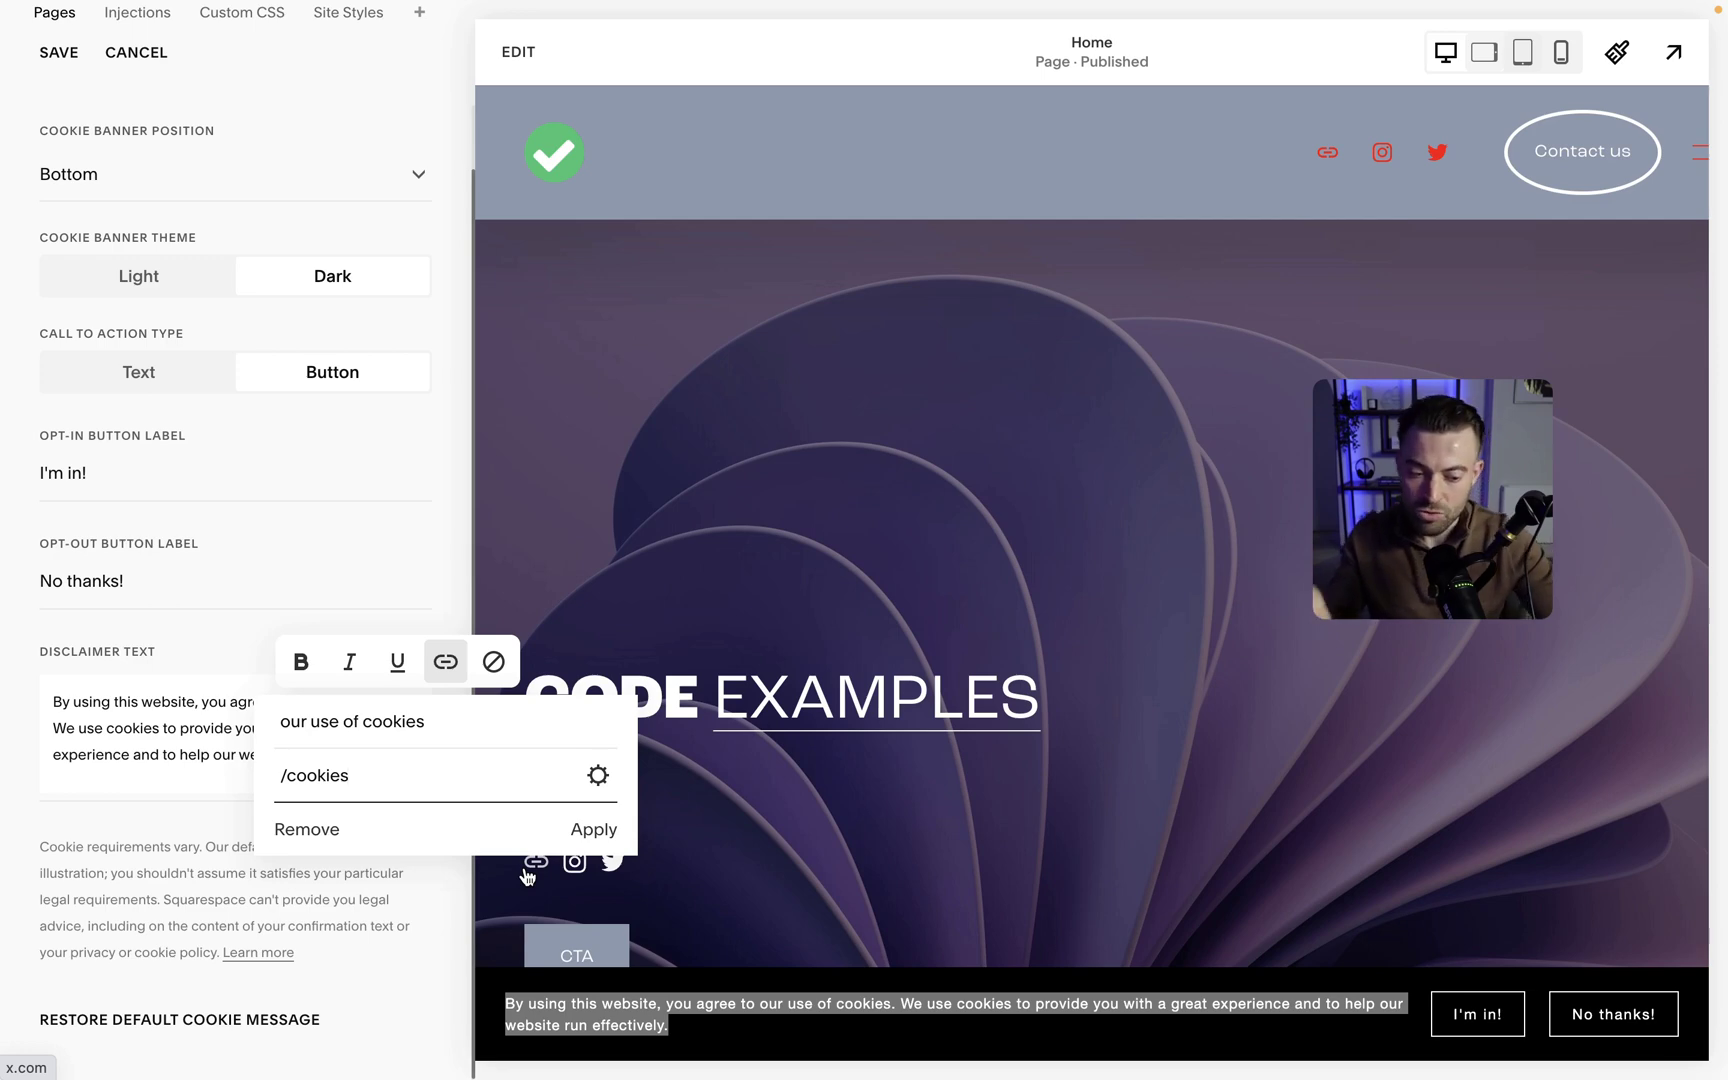
click(593, 832)
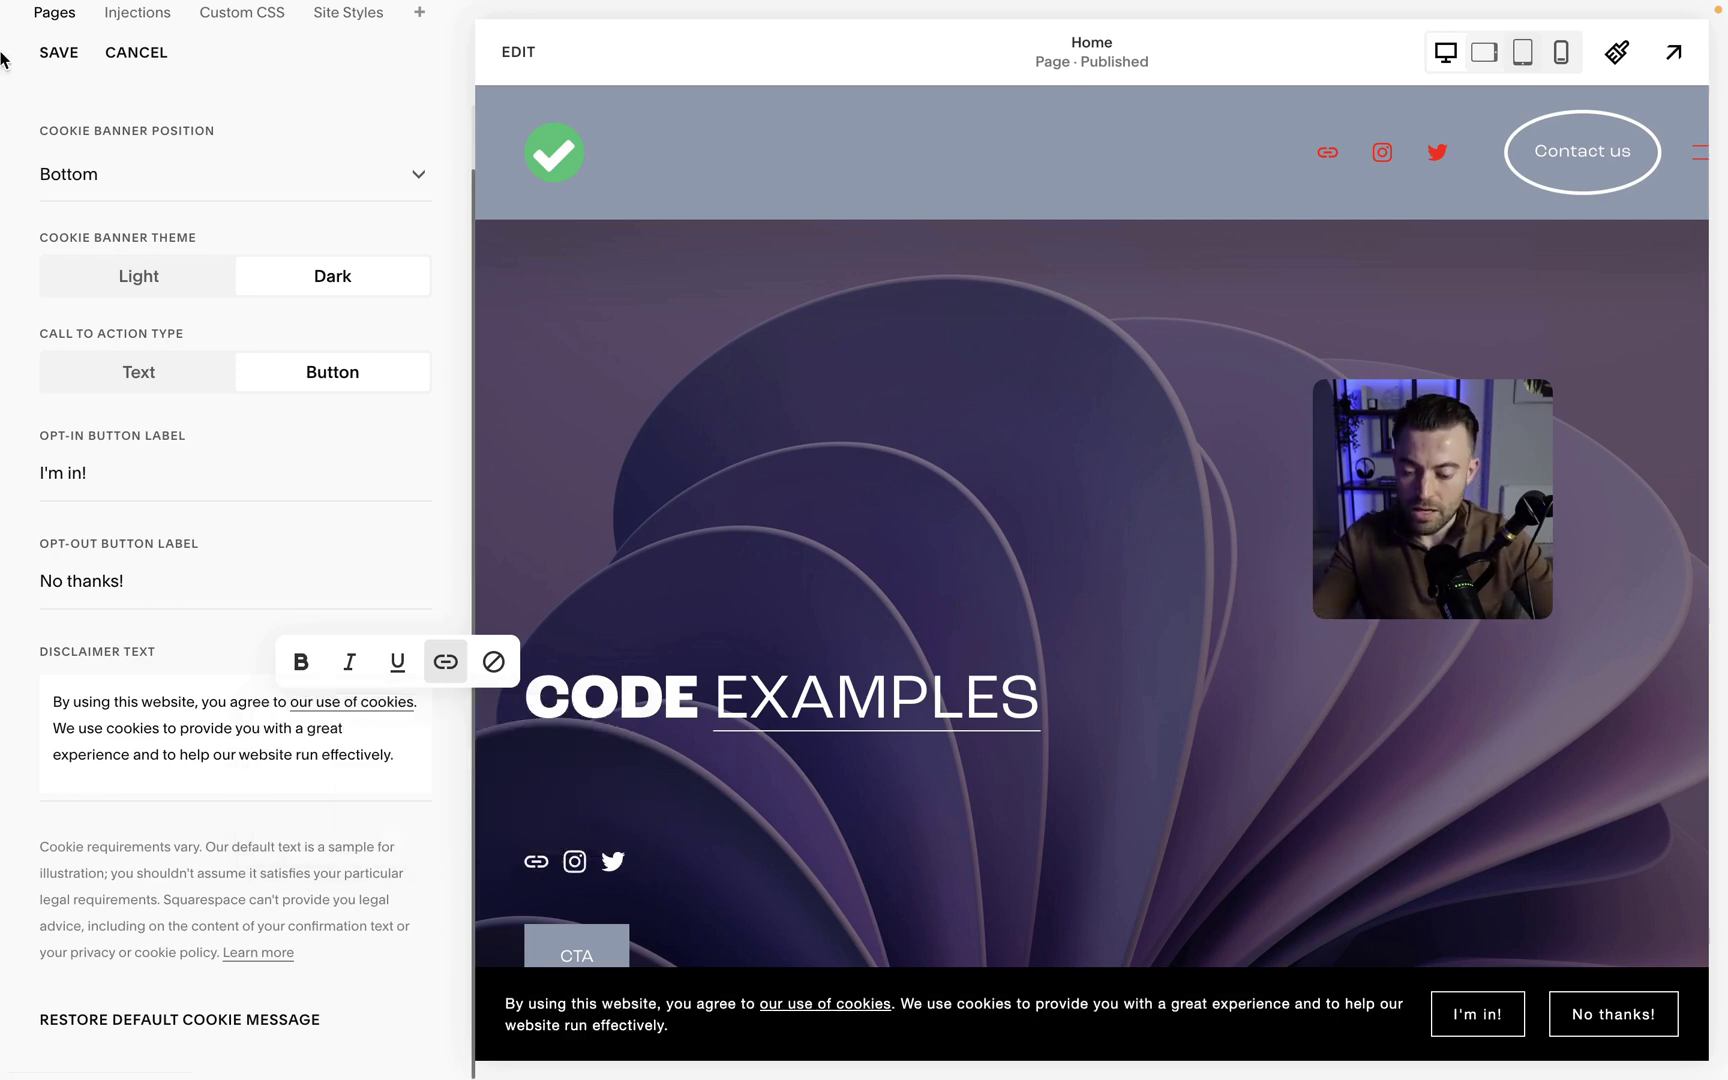
click(58, 55)
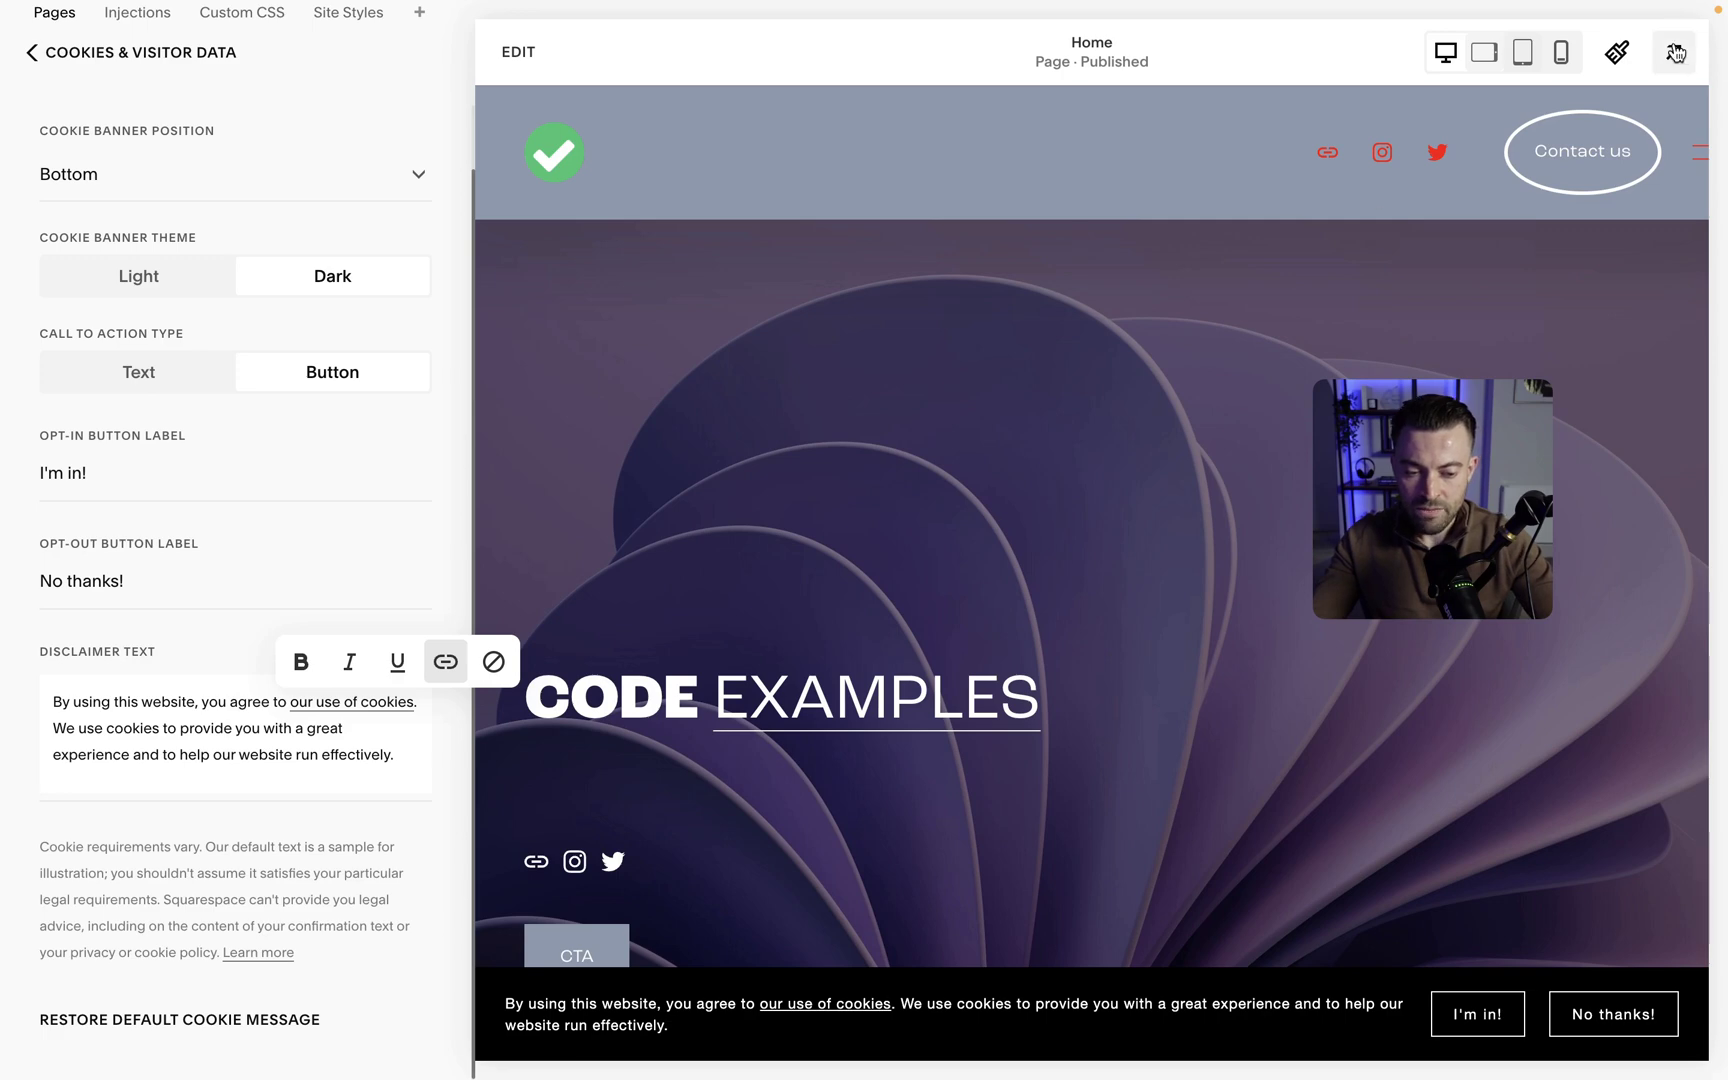
In full-screen preview, follow the 'our use of cookies' link, which opens a 404 page
click(1673, 52)
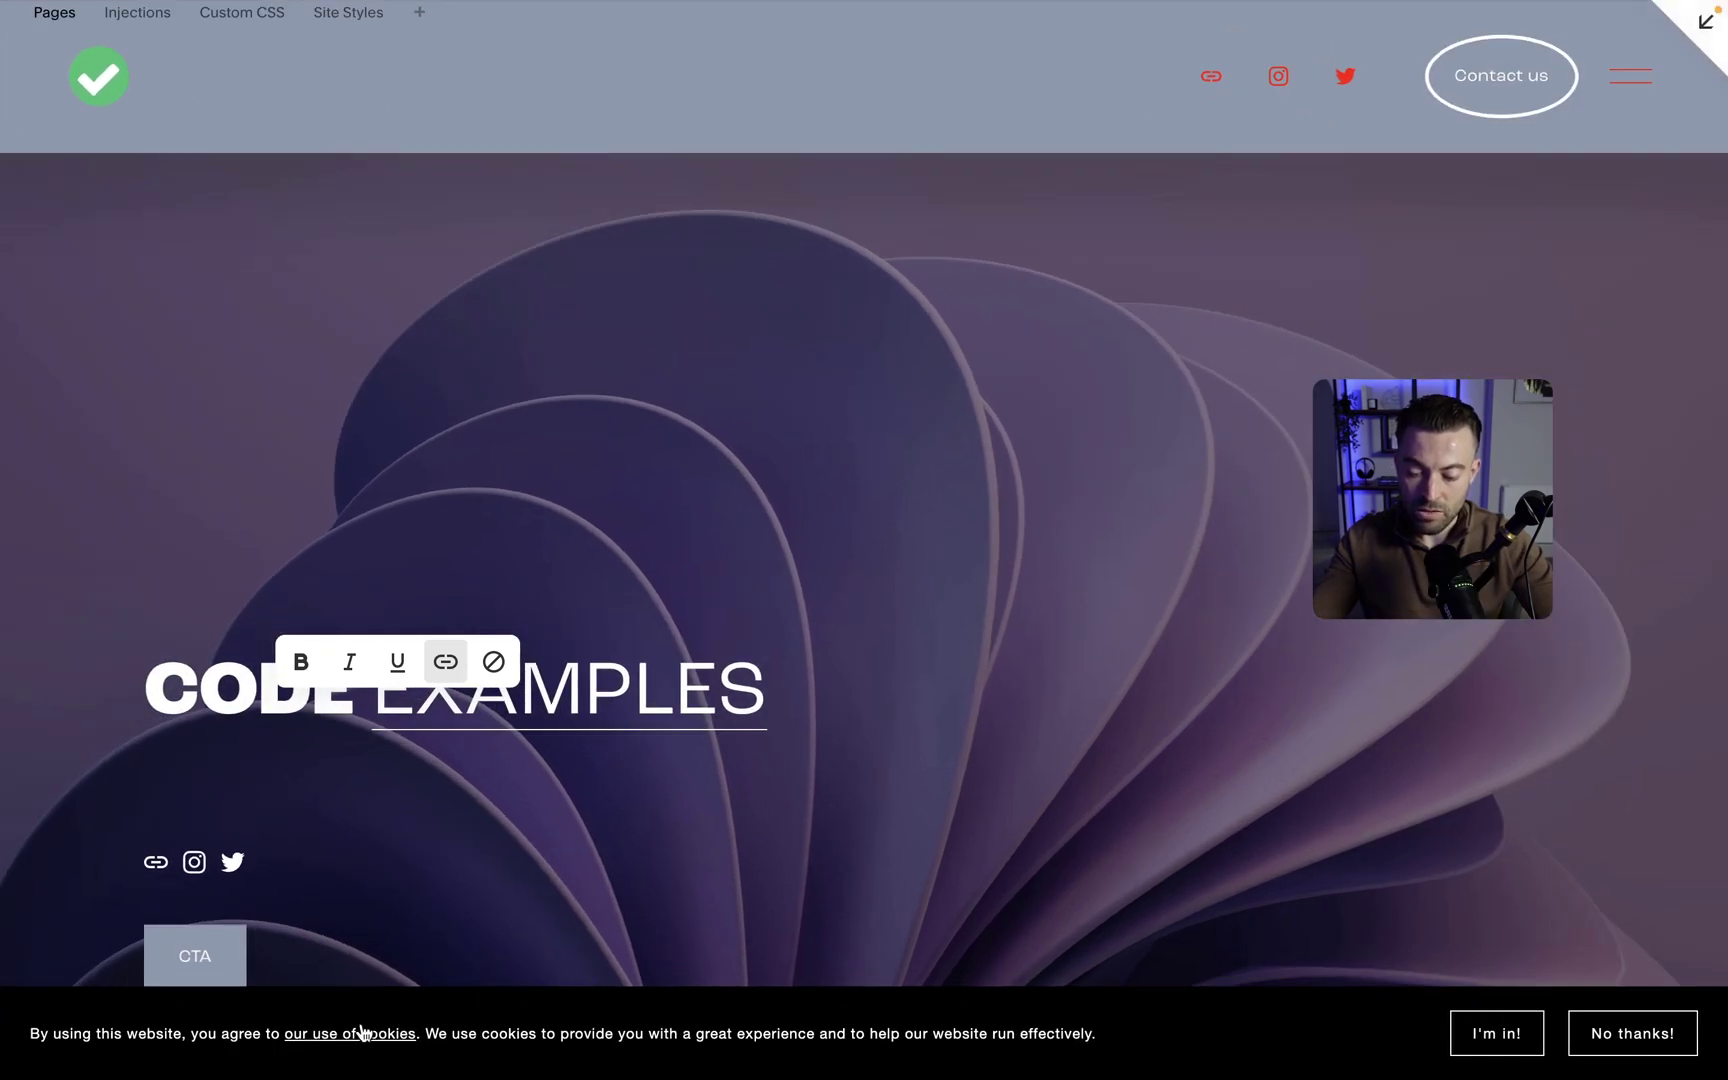
click(336, 1040)
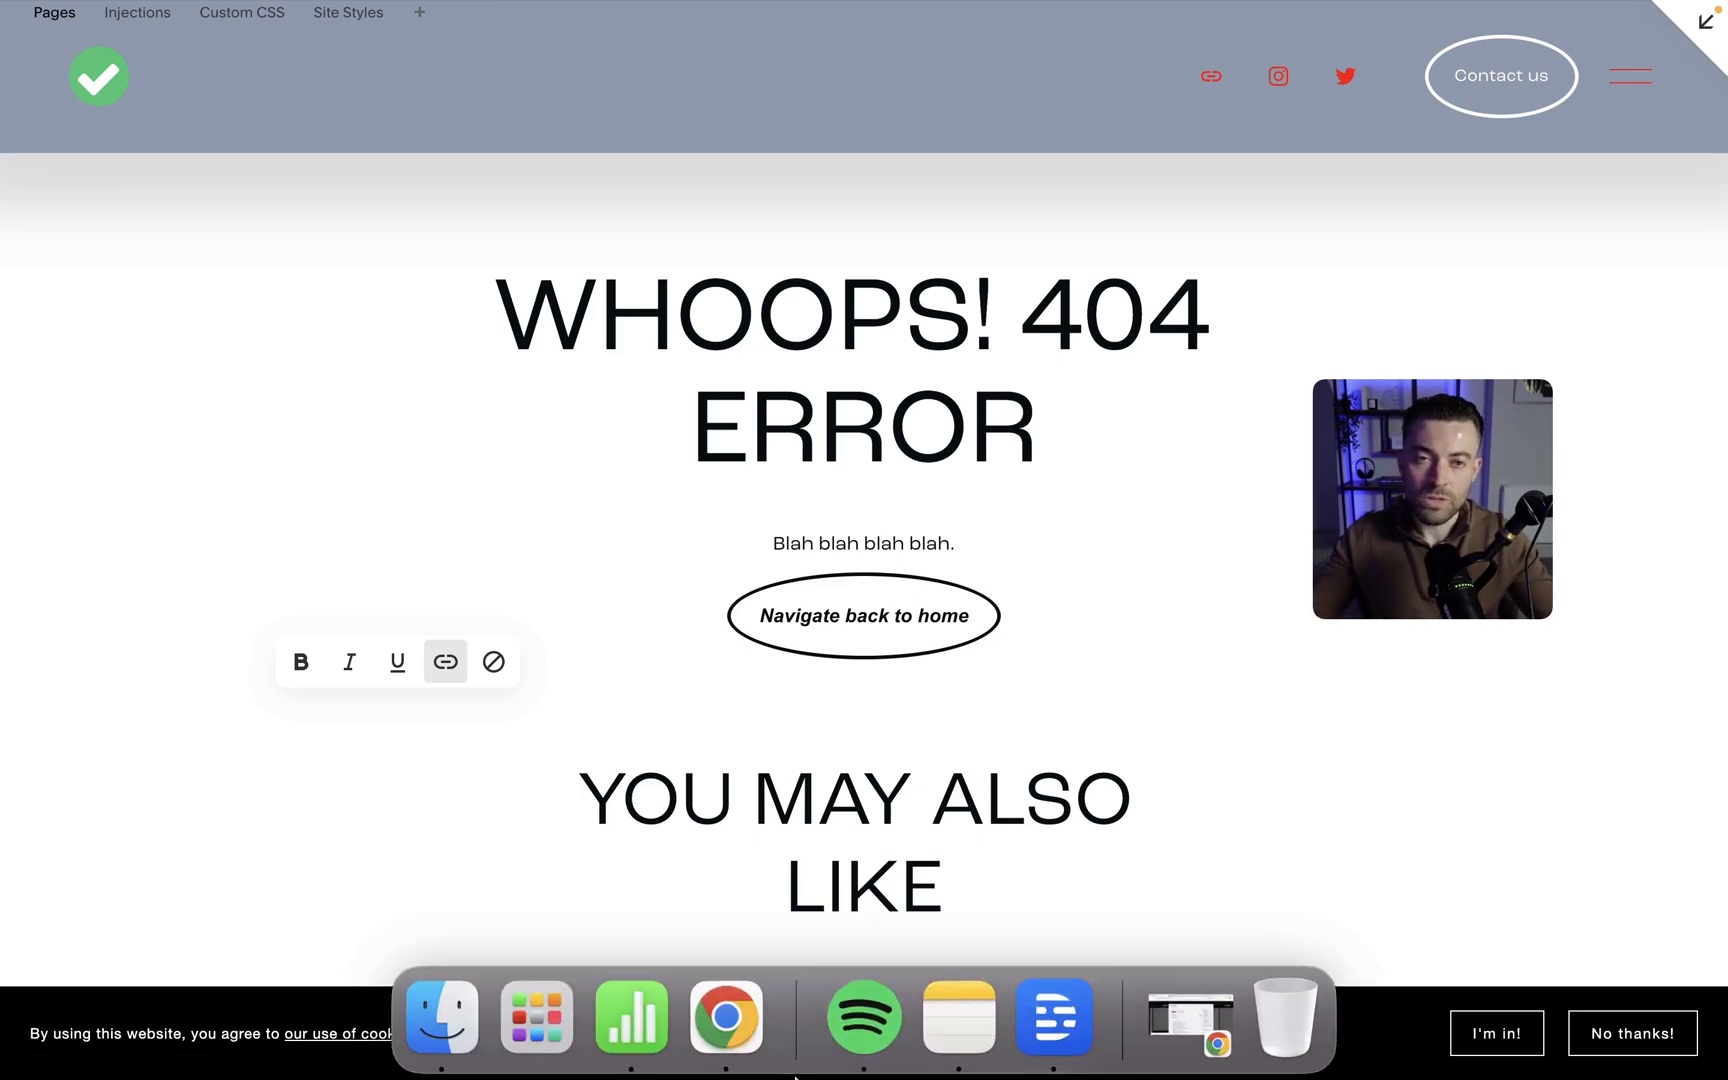
mouse_move(796, 1076)
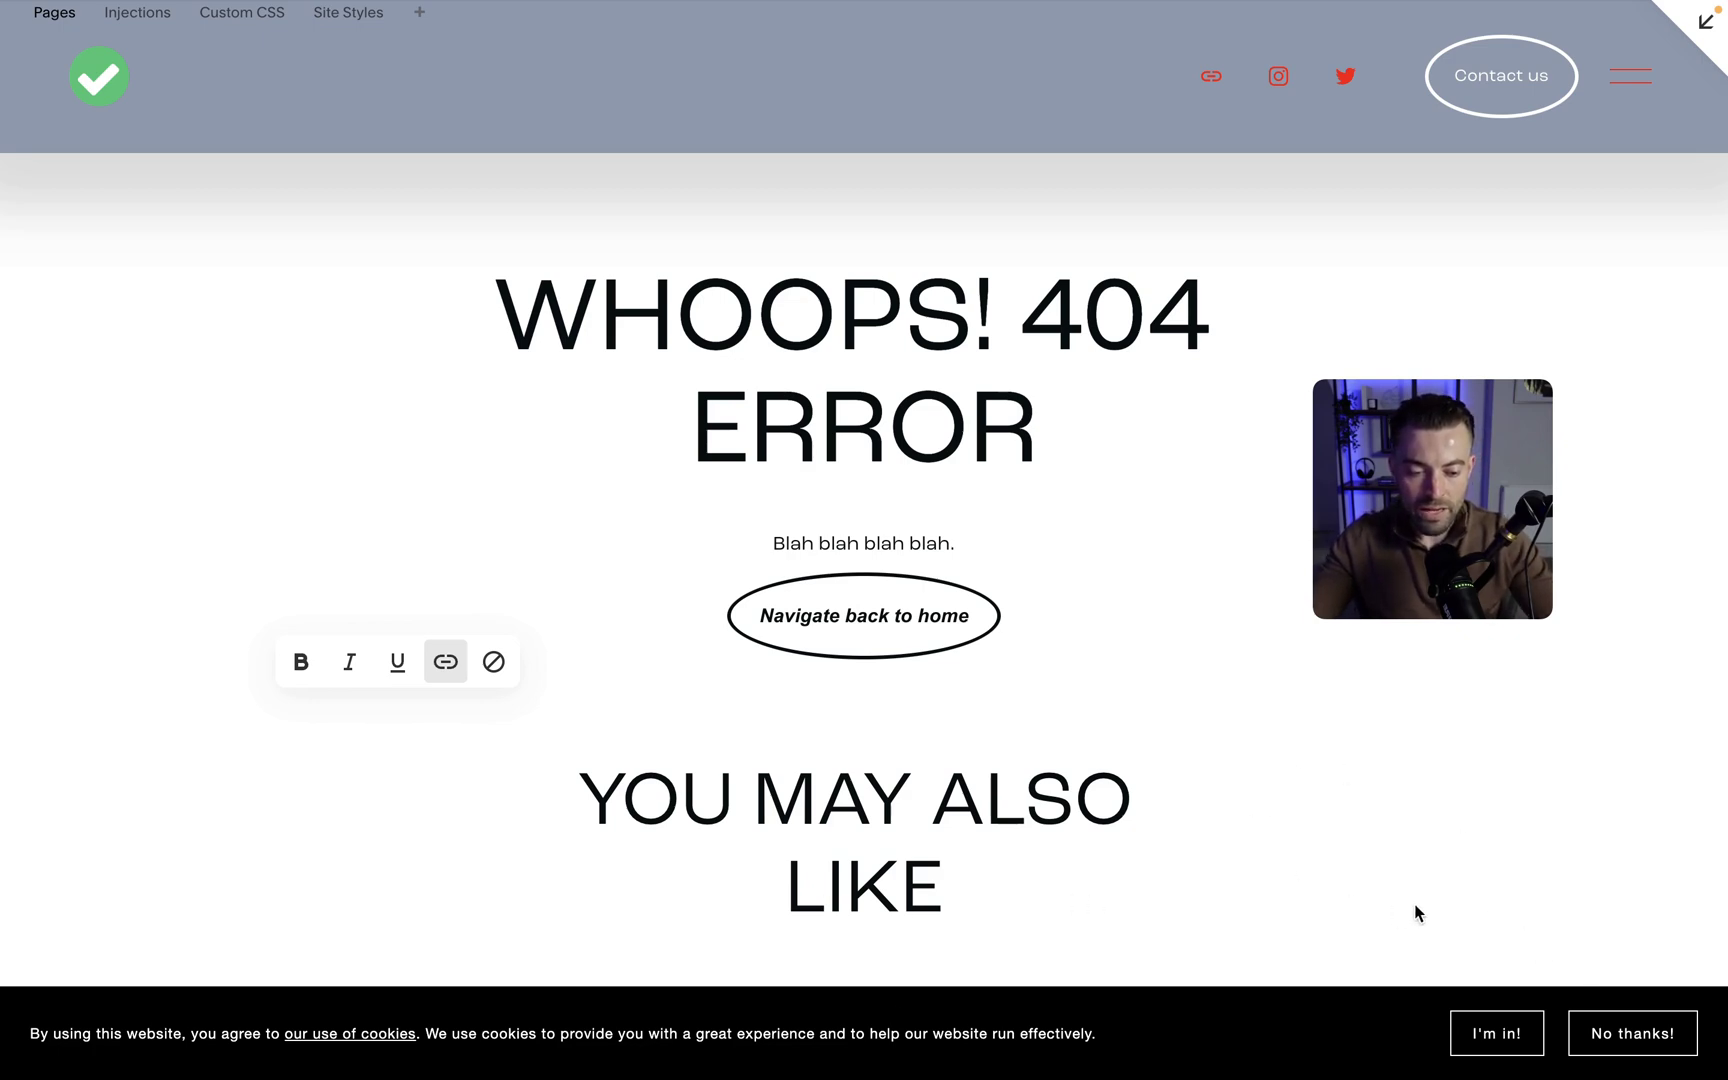
Exit the full-screen preview and return to Website Tools > Cookies & Visitor Data
click(1706, 22)
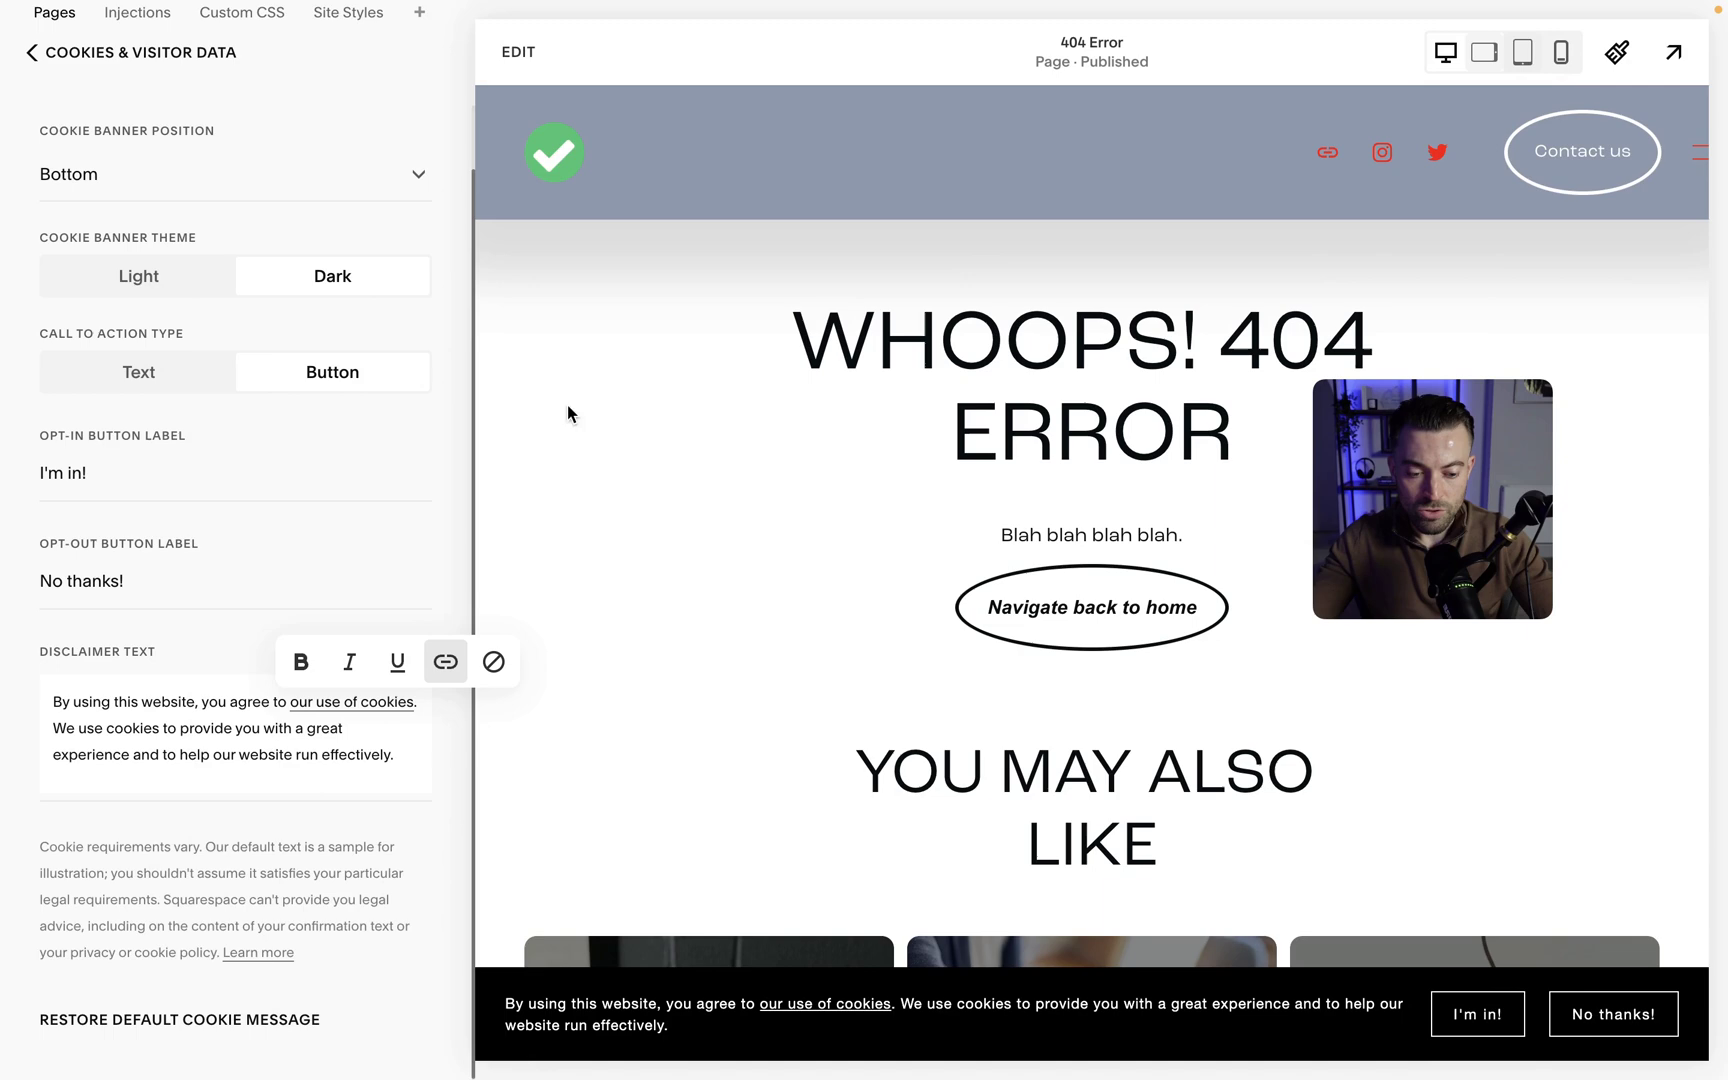
click(55, 48)
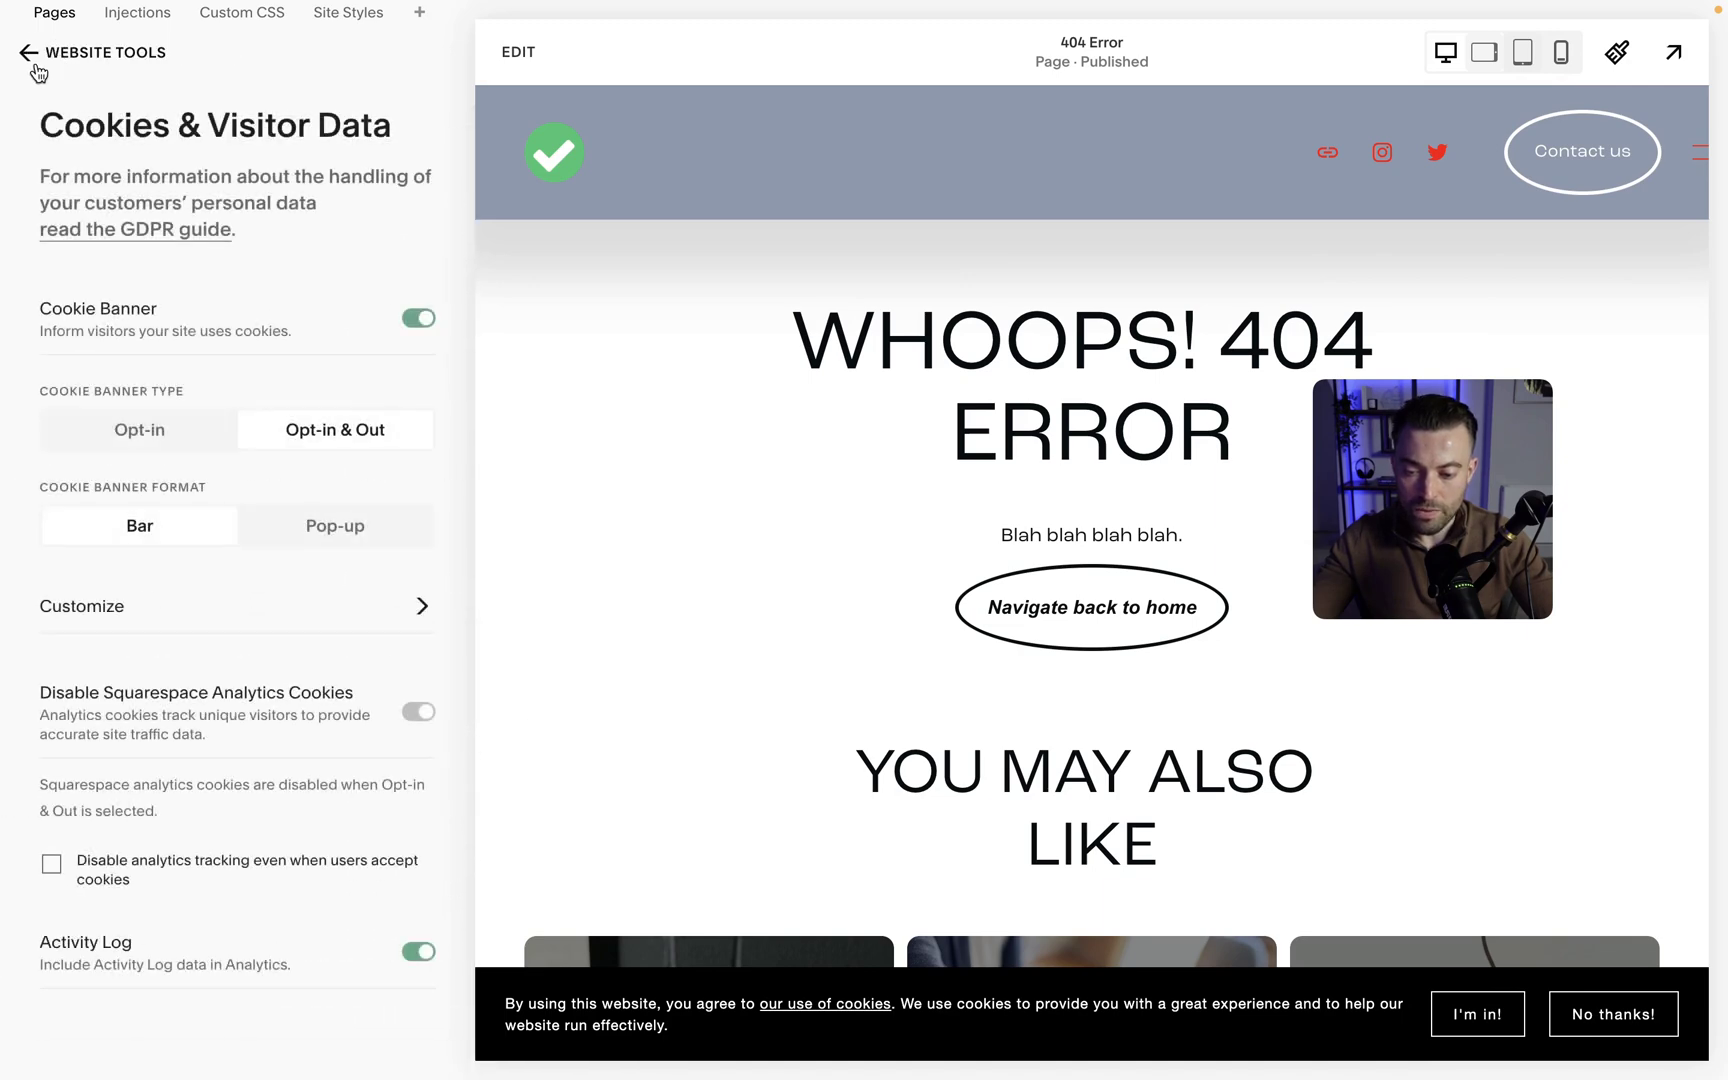
click(38, 60)
click(36, 64)
click(52, 70)
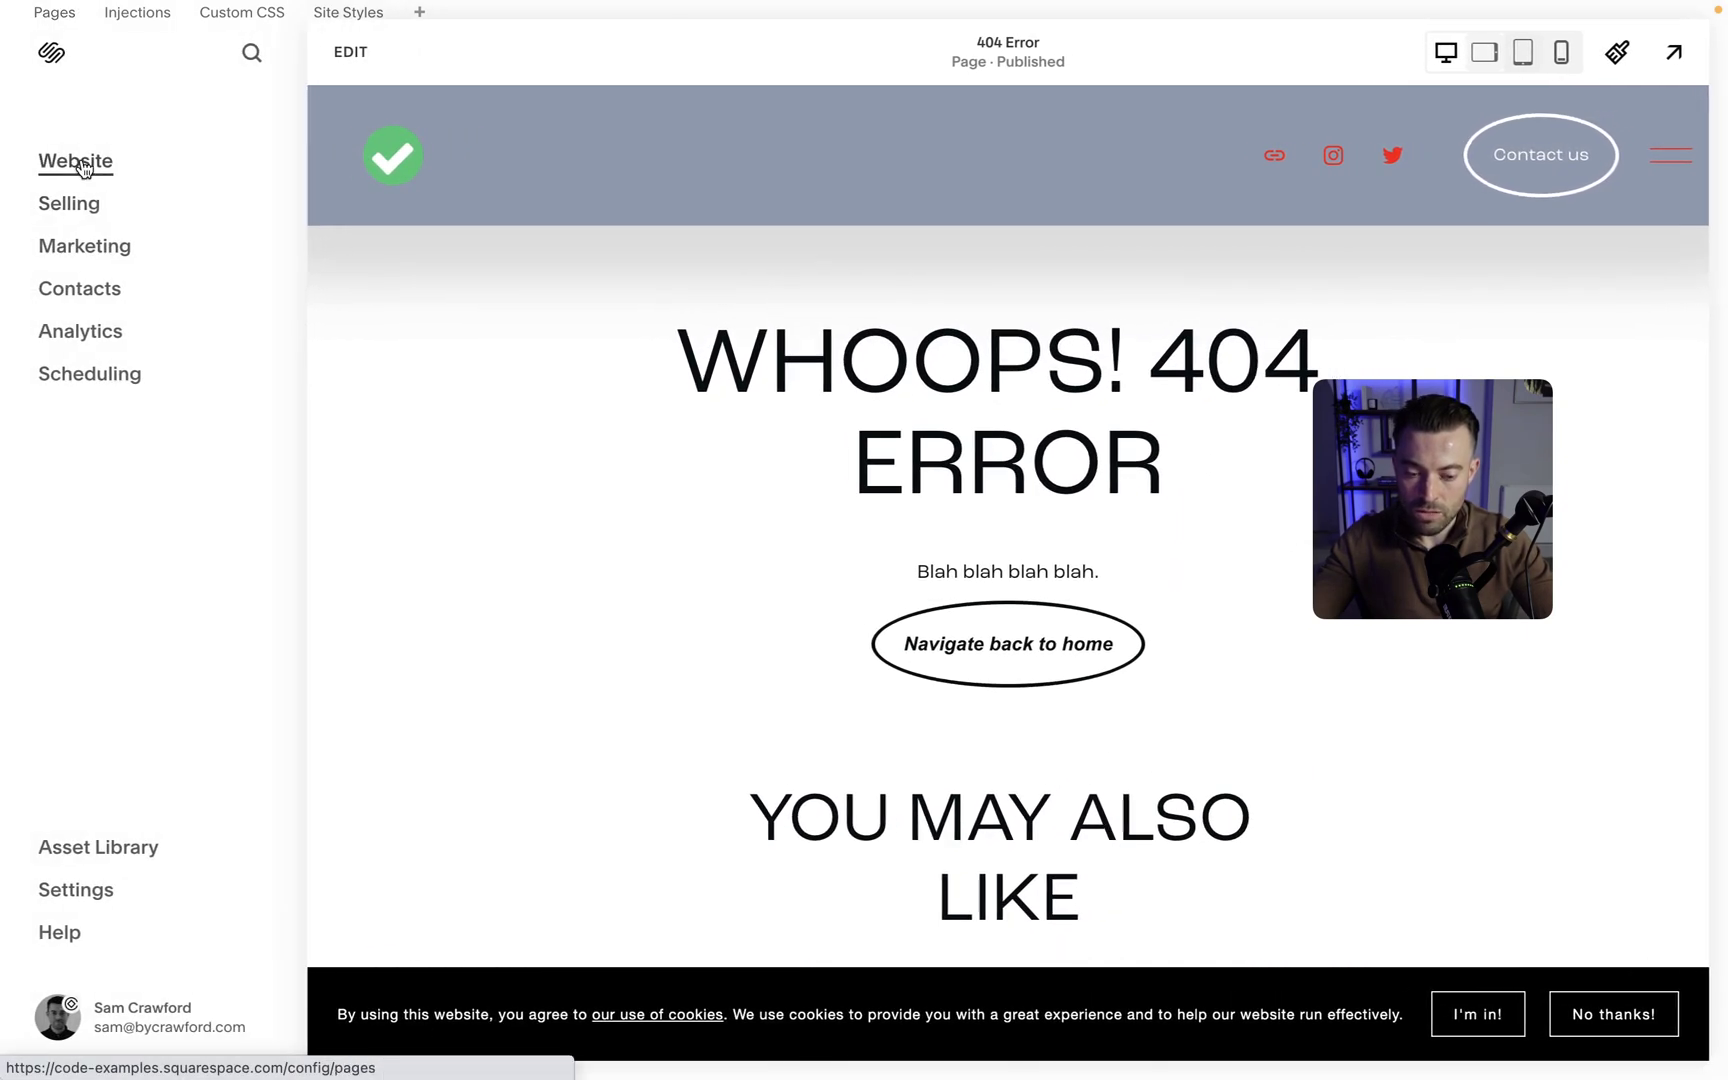
click(83, 167)
click(108, 642)
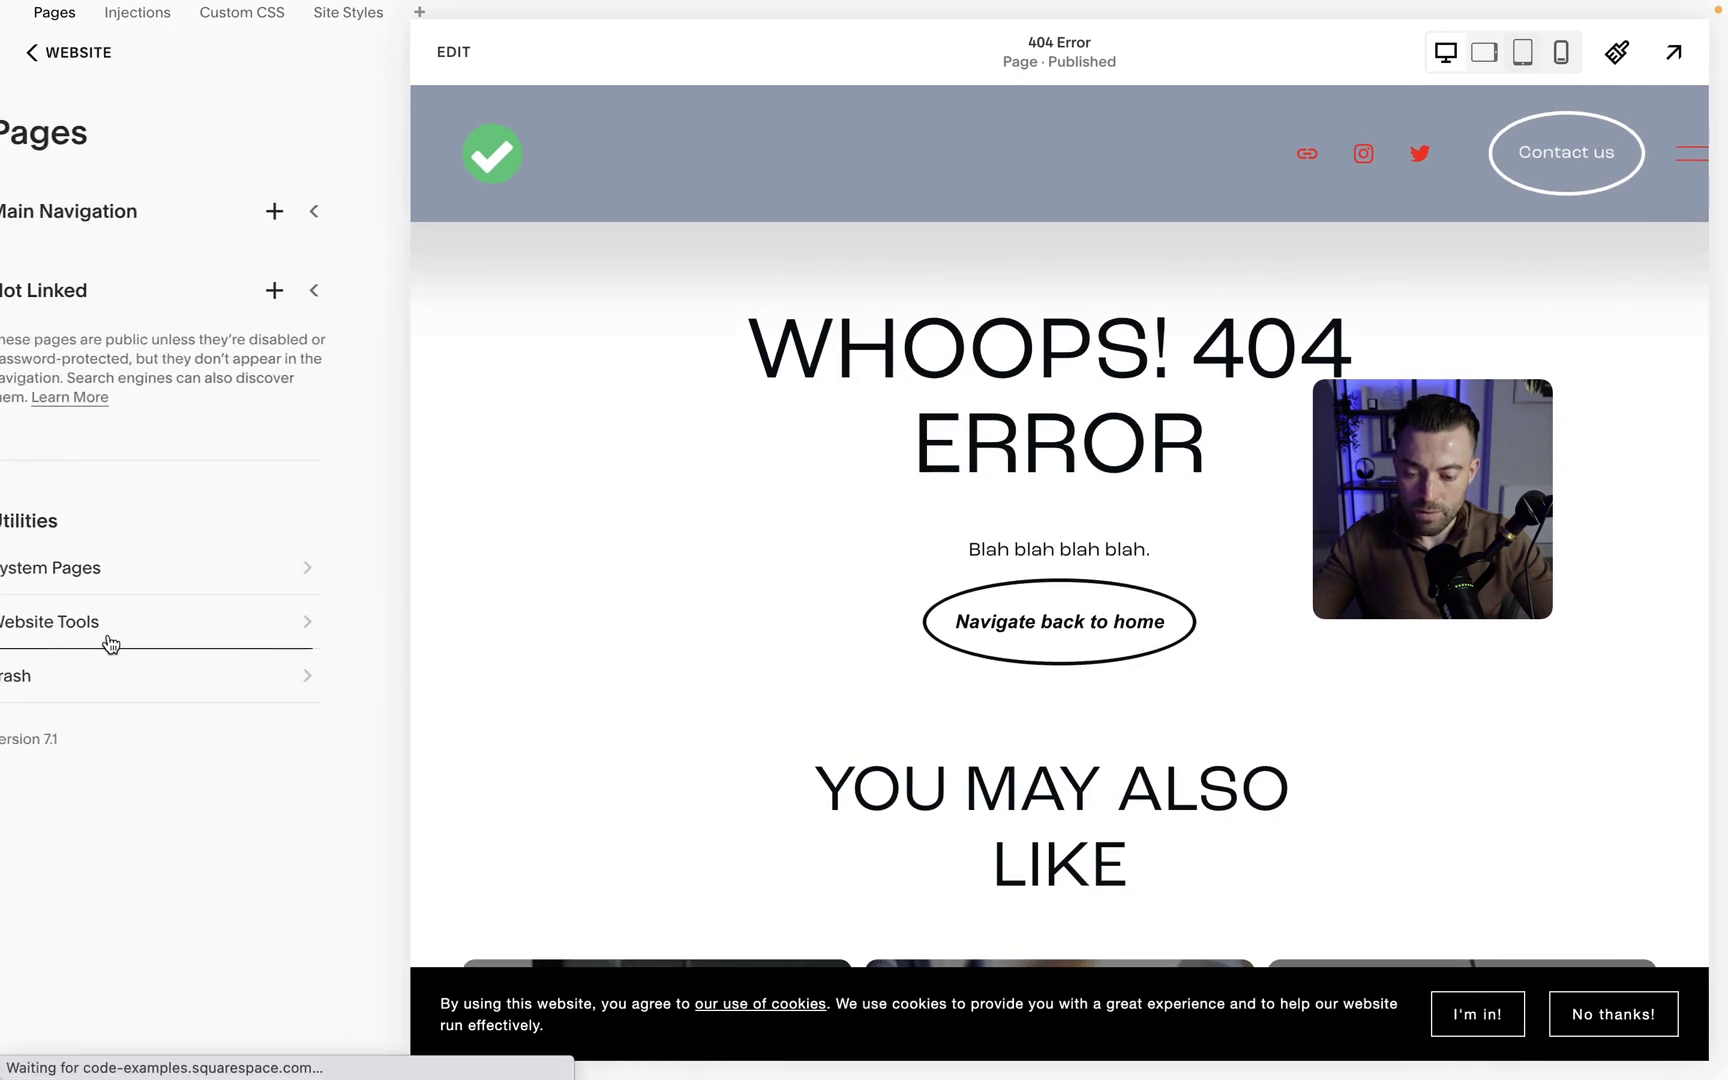
click(121, 604)
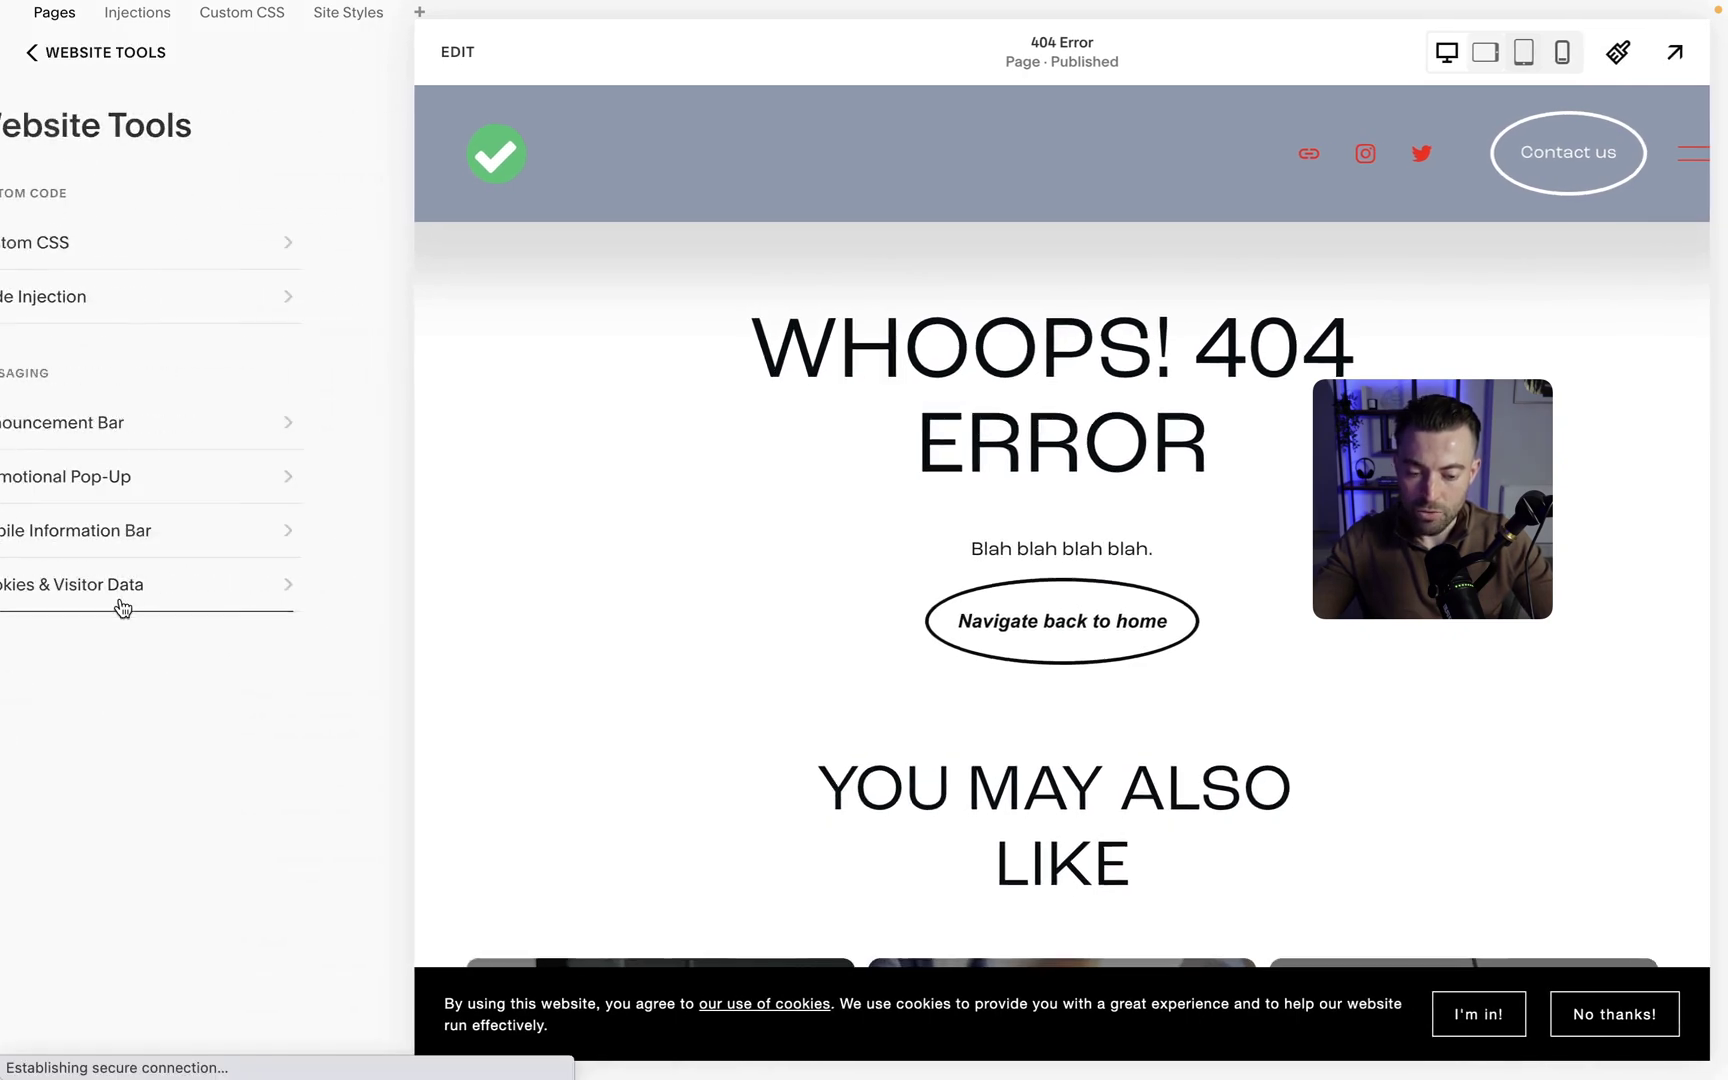
Toggle Cookie Banner off and on, then reopen Customize, discarding unsaved changes
click(424, 331)
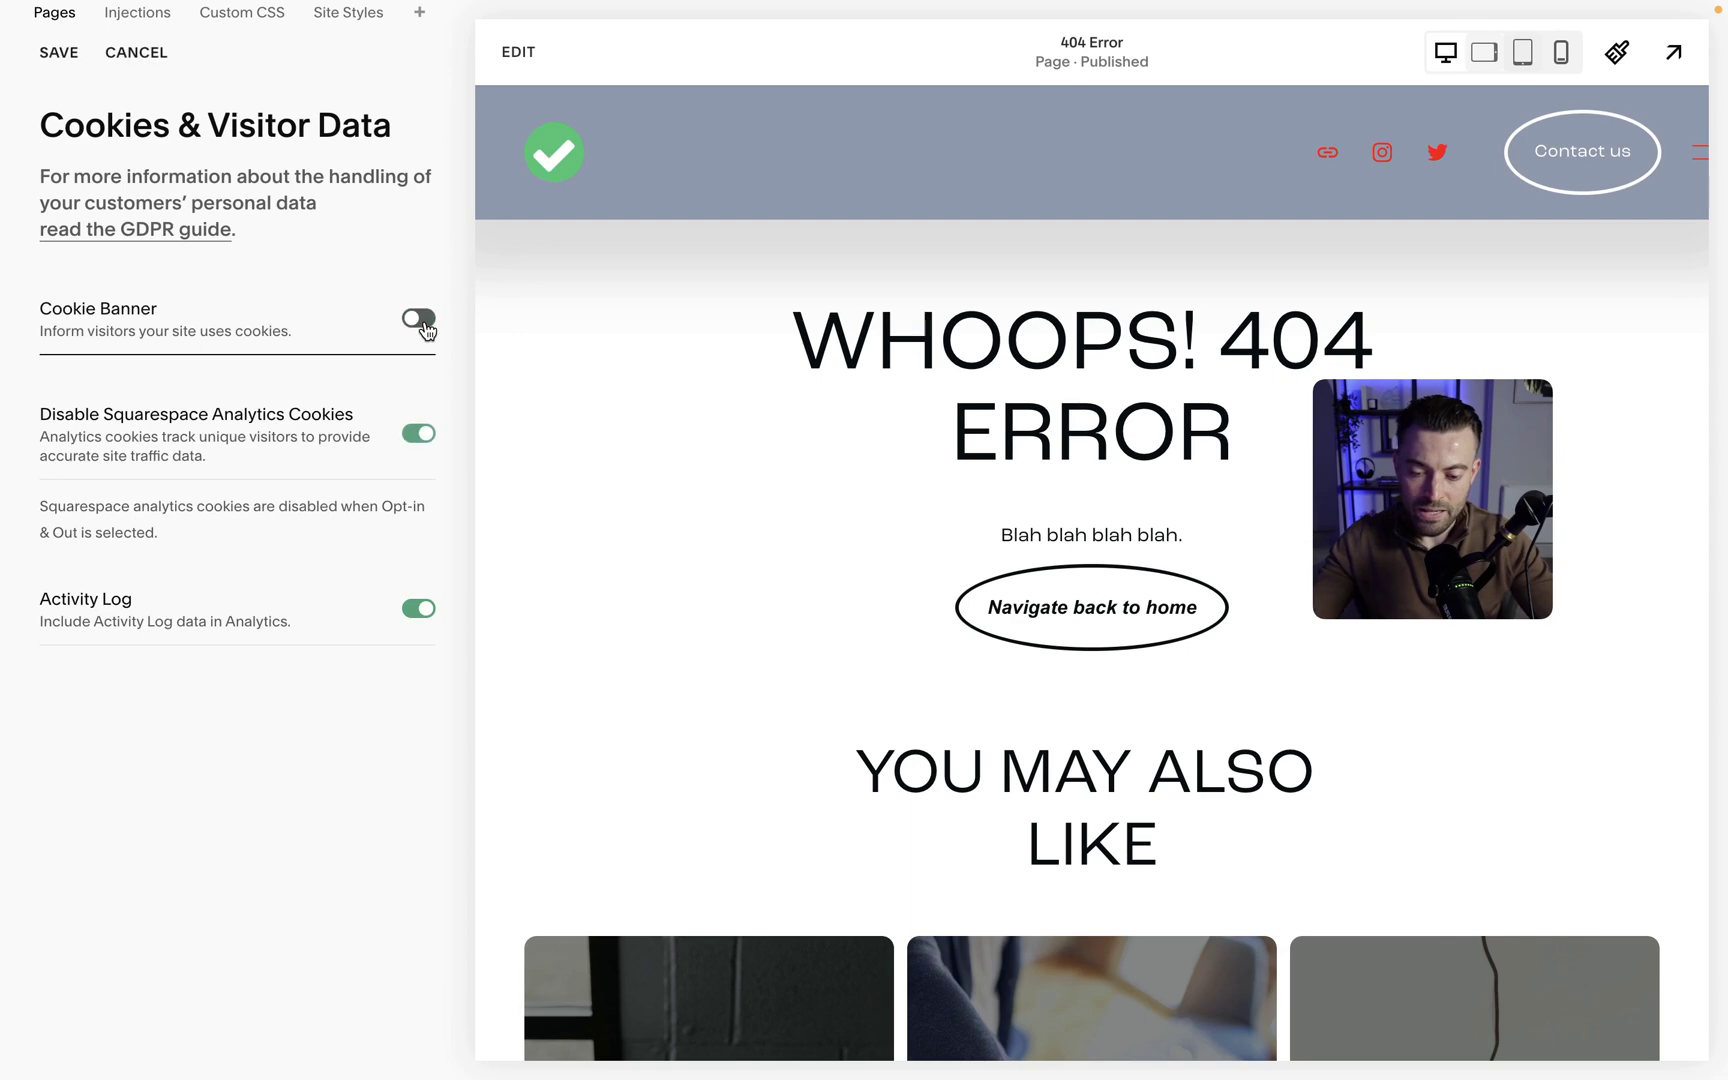
click(426, 330)
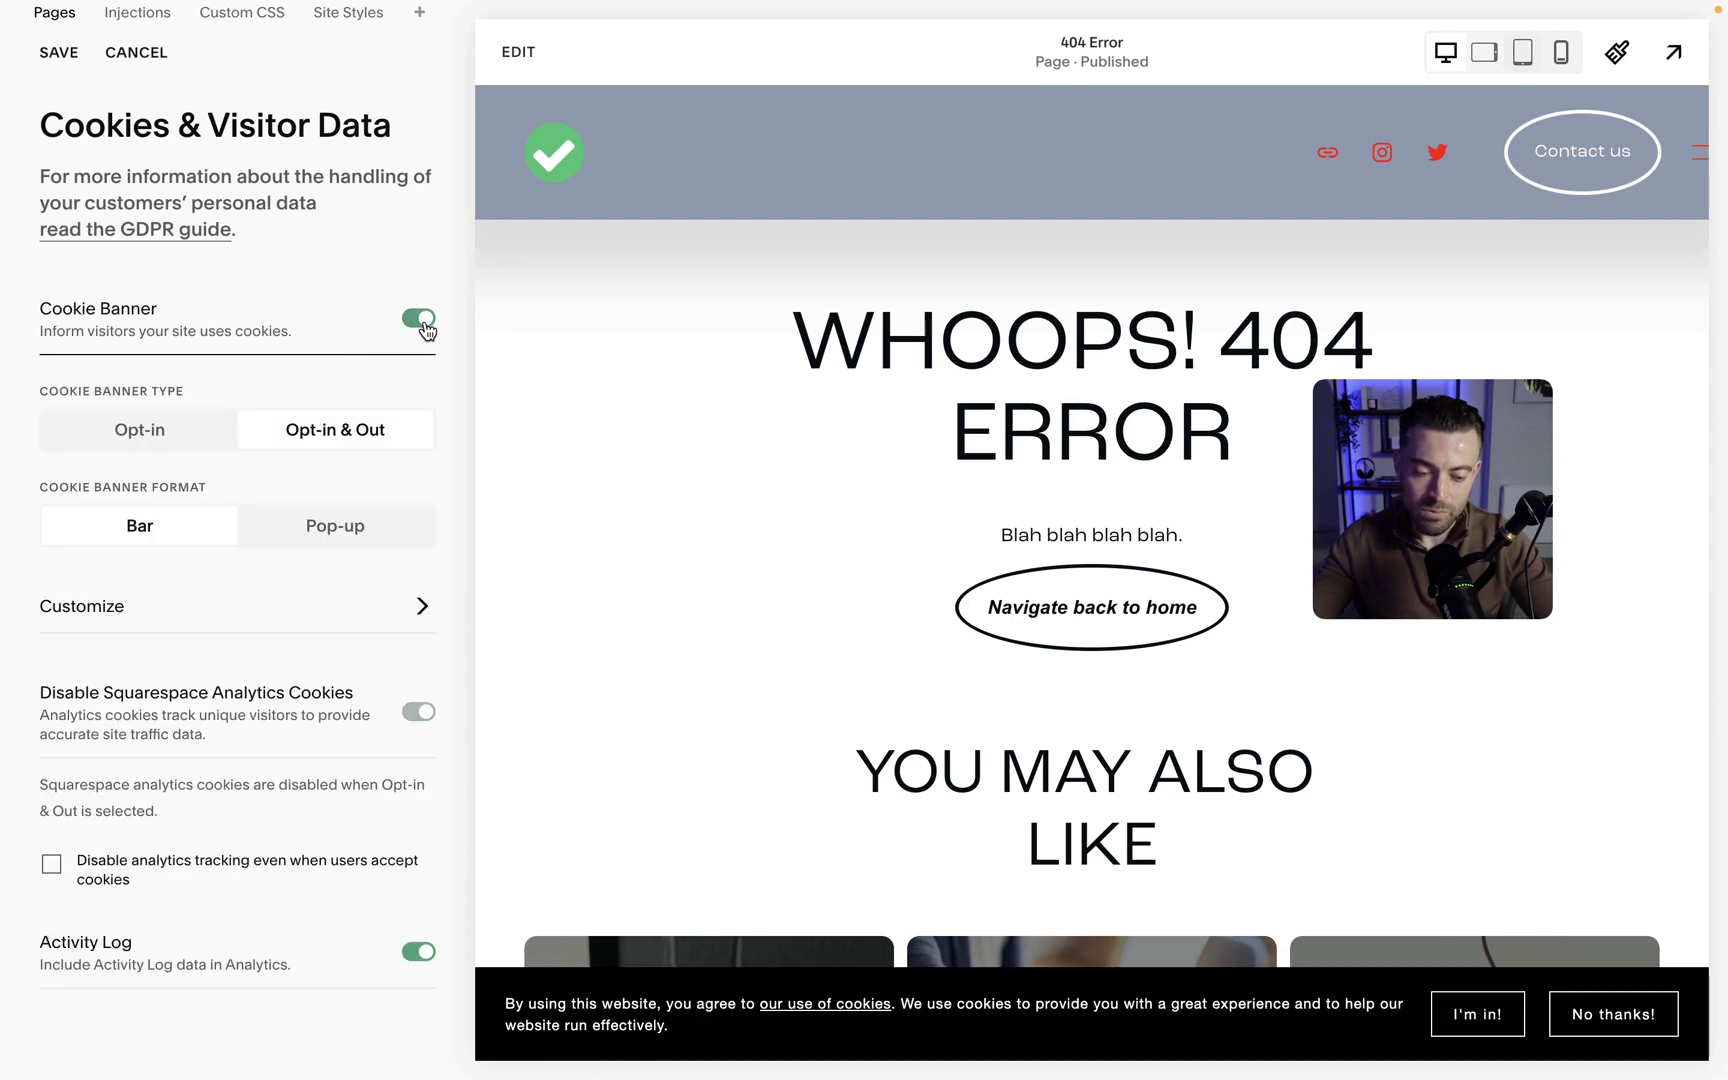
click(403, 607)
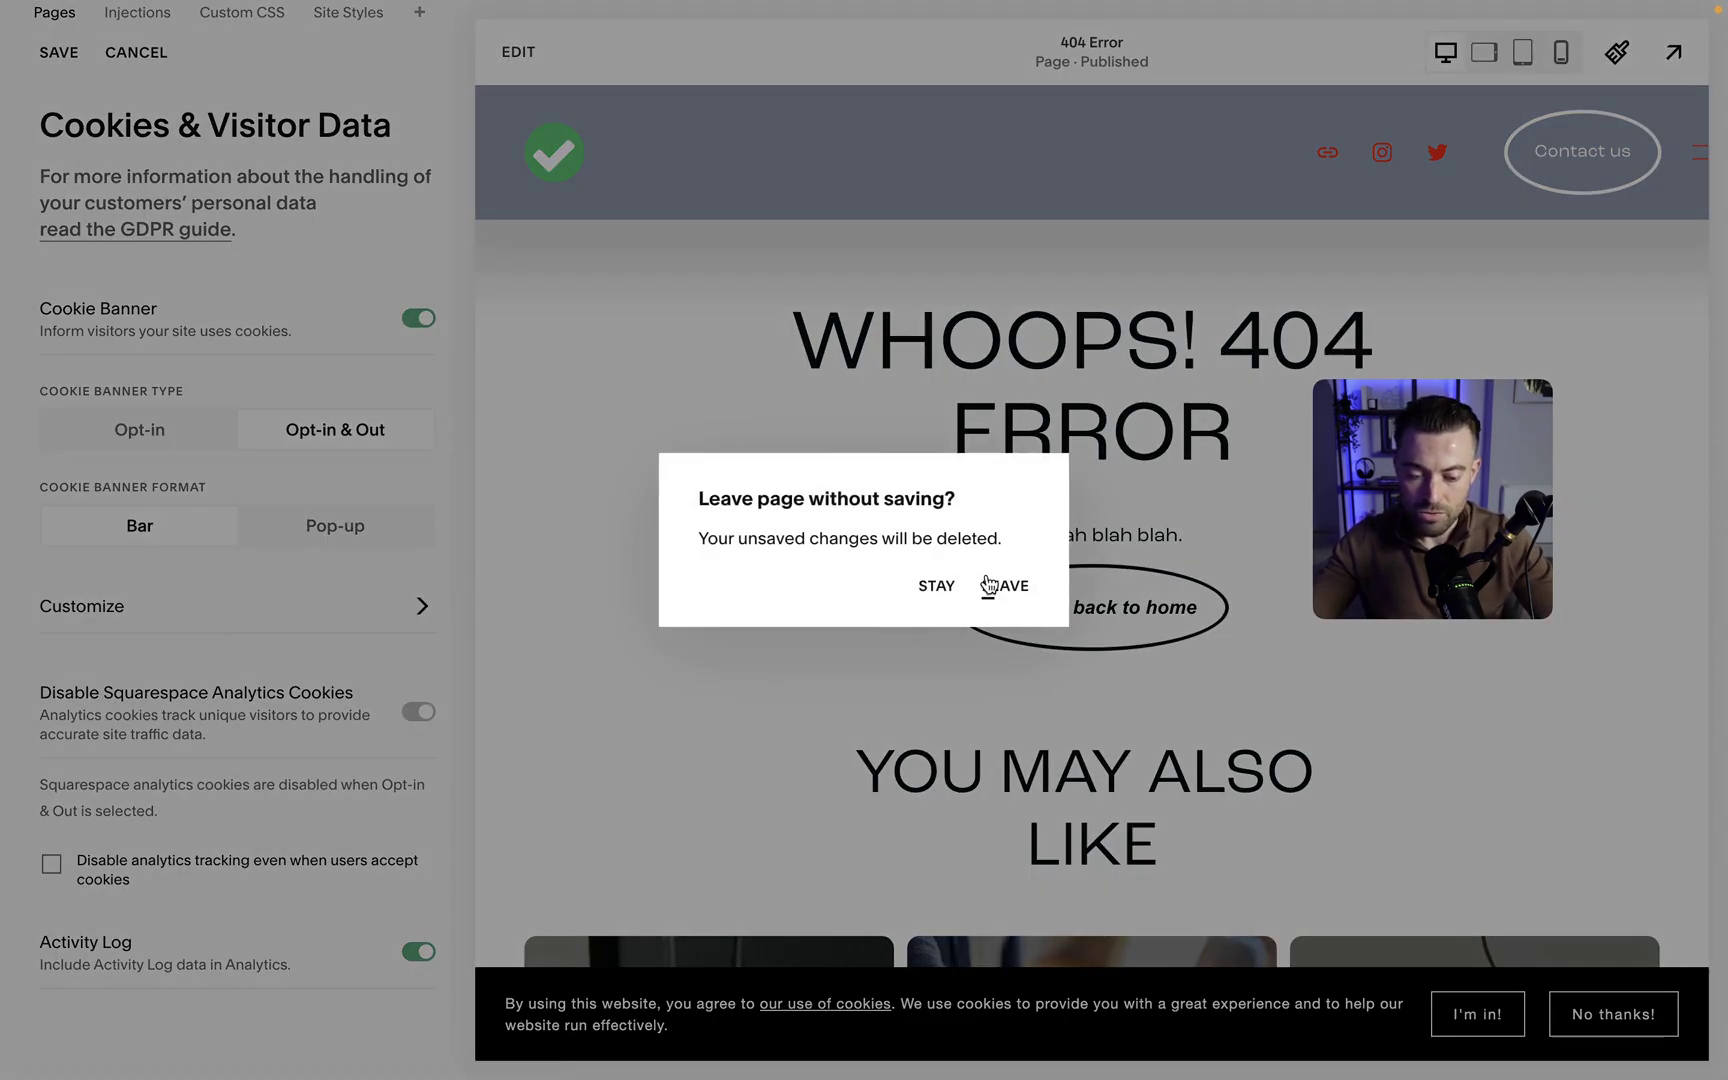
click(988, 585)
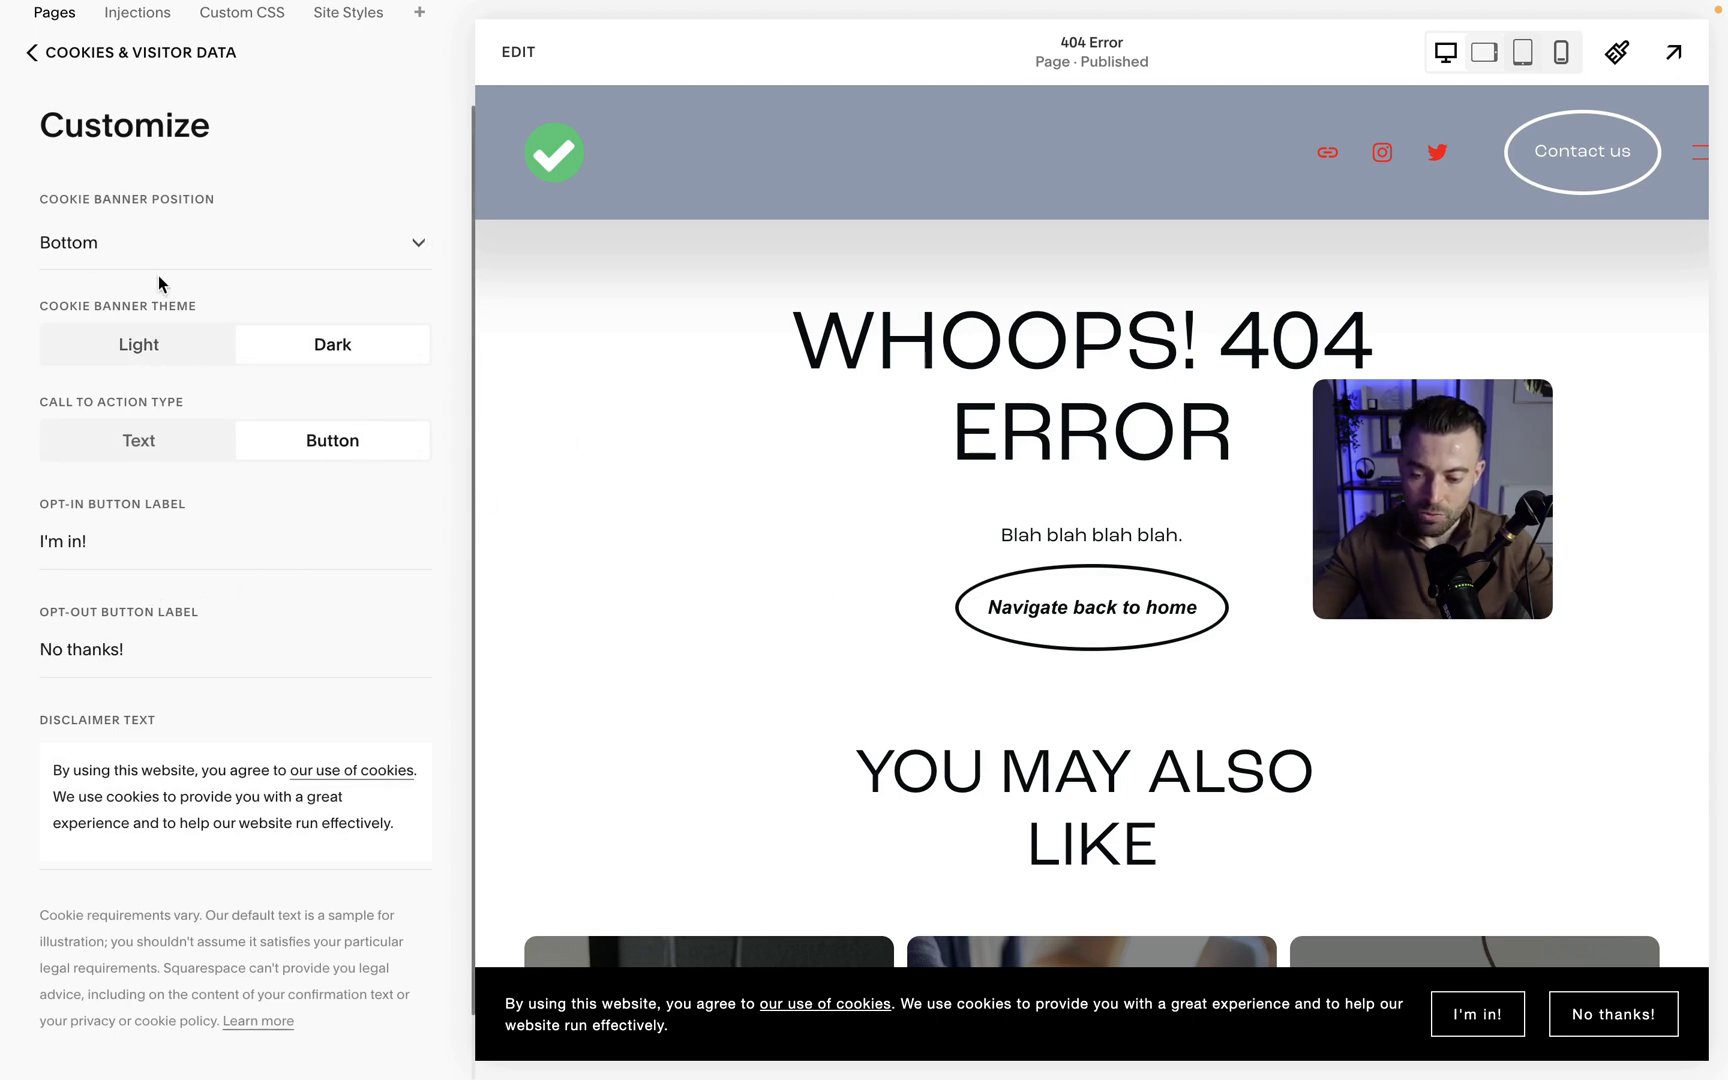
Switch the cookie banner to the Light theme, keeping Button as the call-to-action type
click(159, 348)
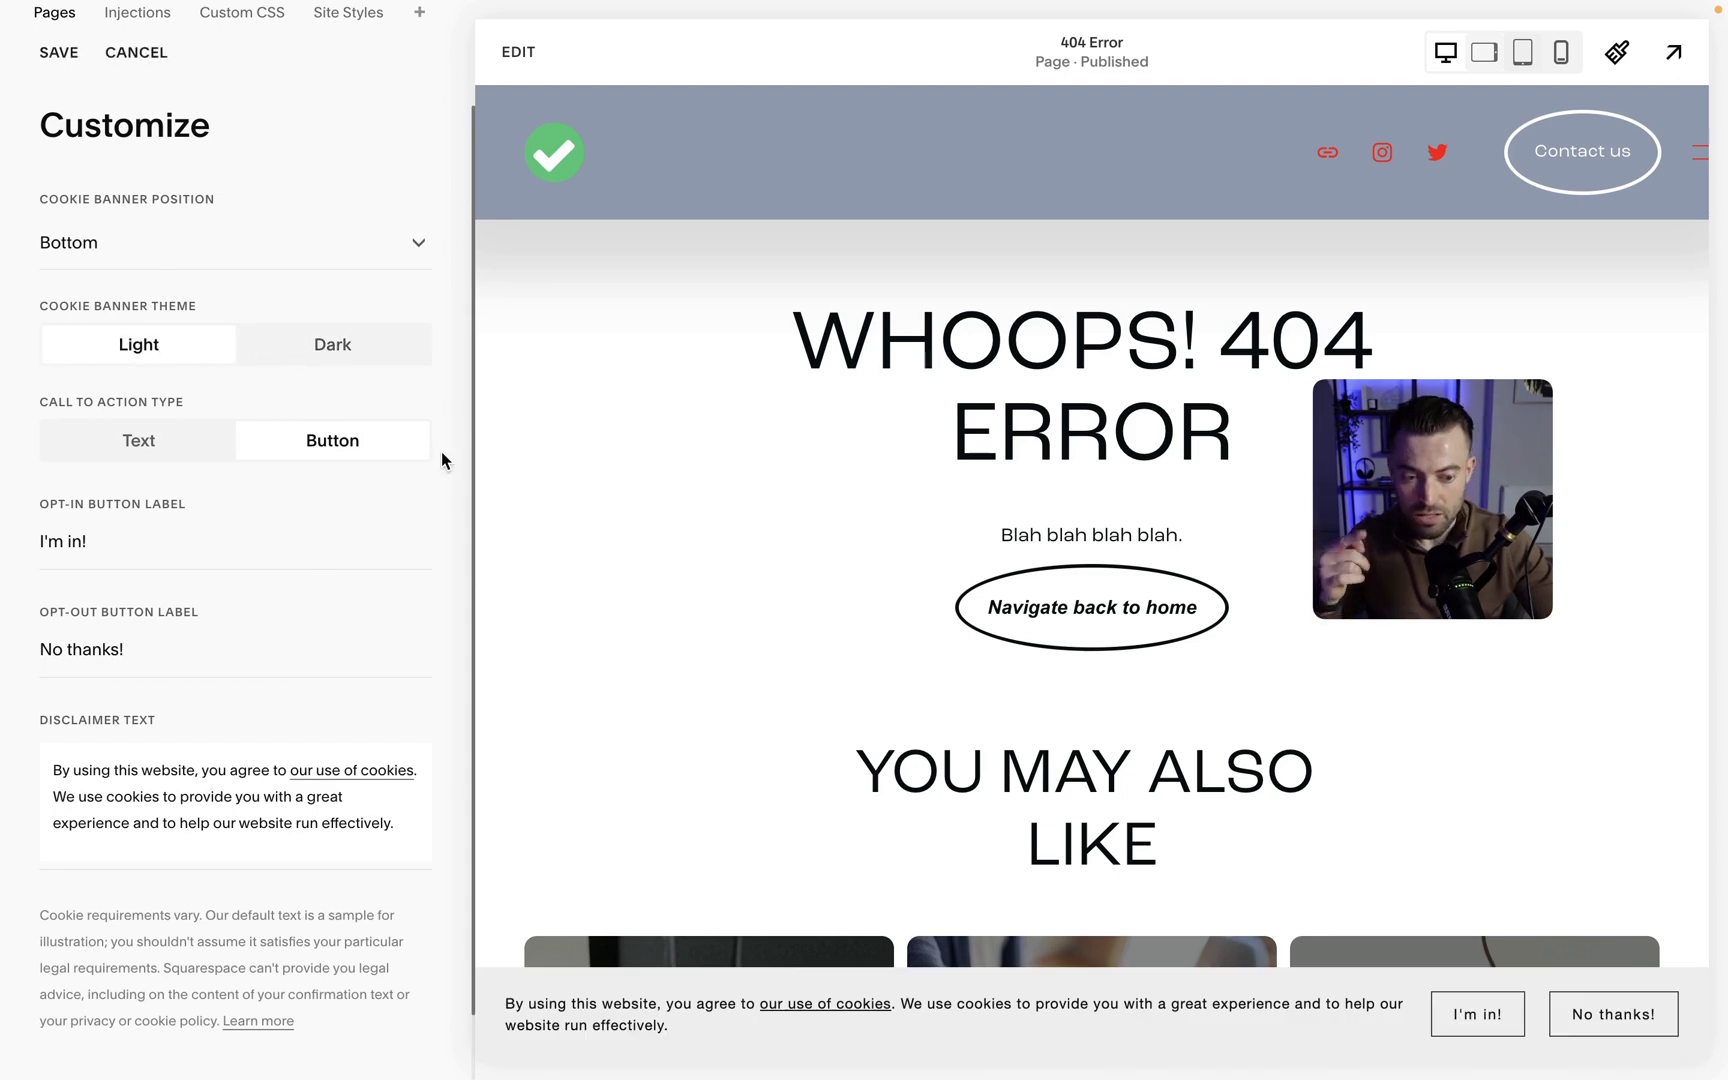
click(158, 449)
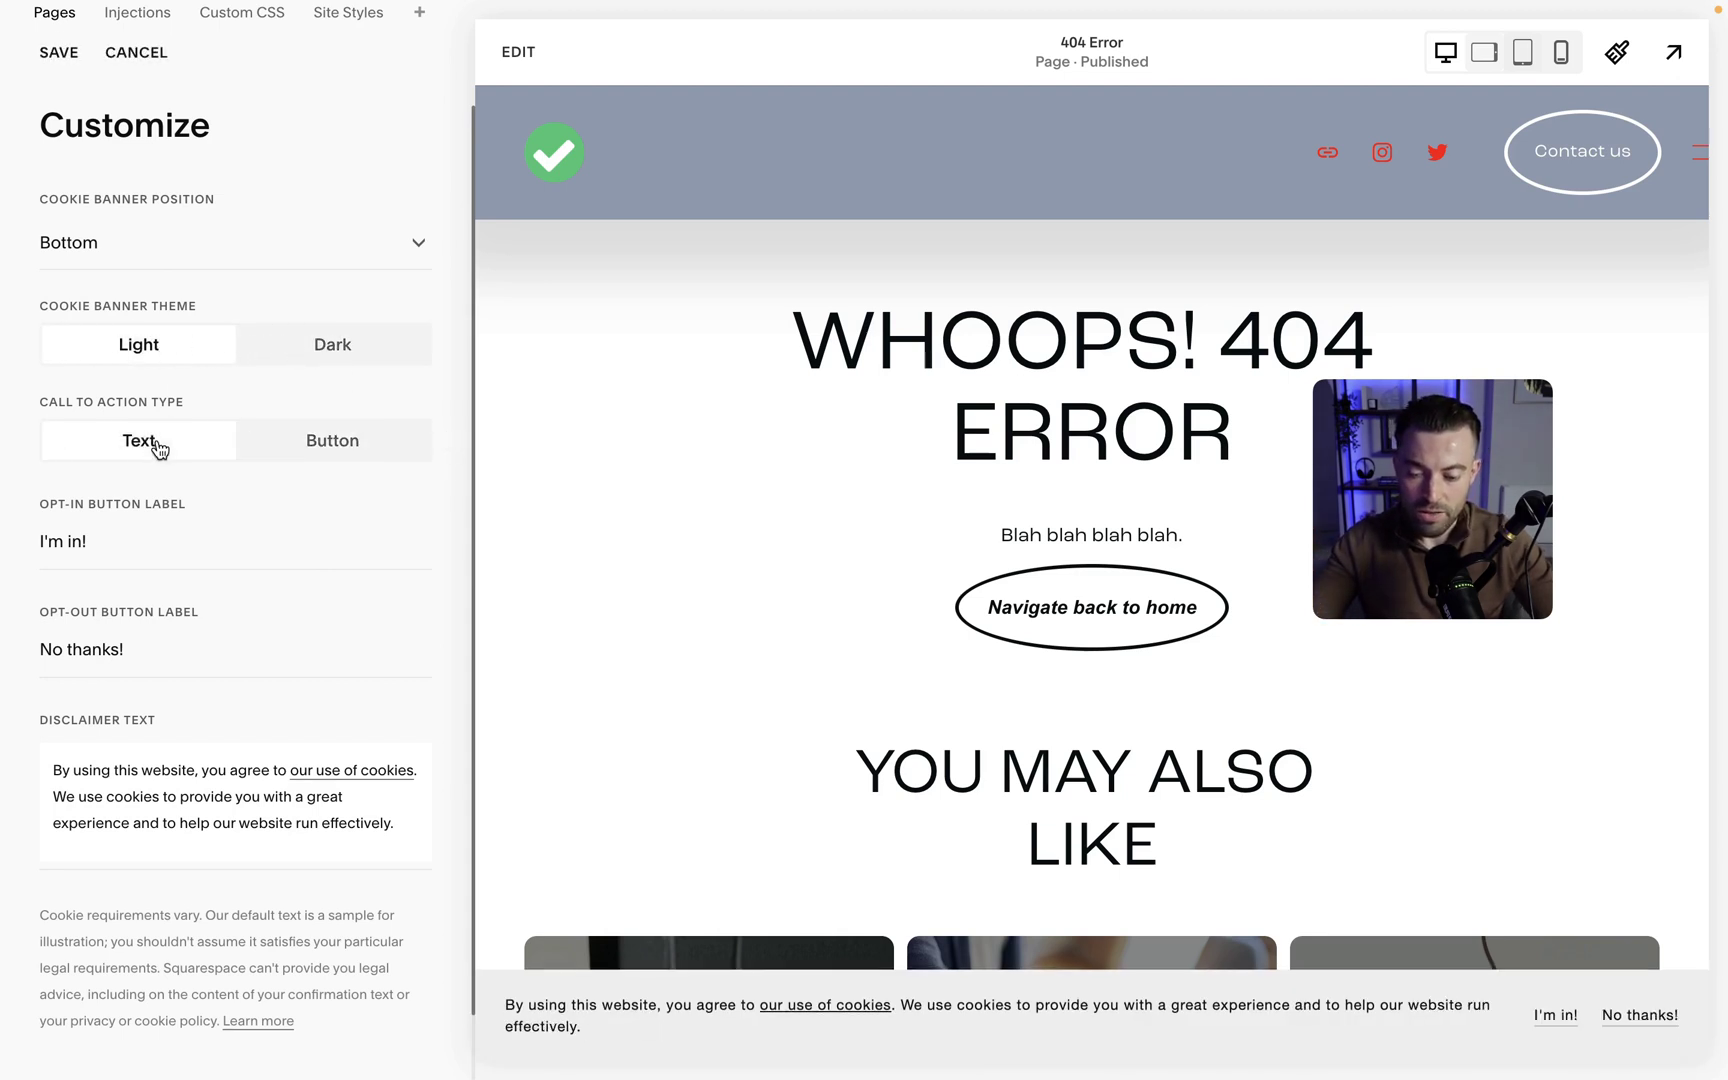
click(326, 462)
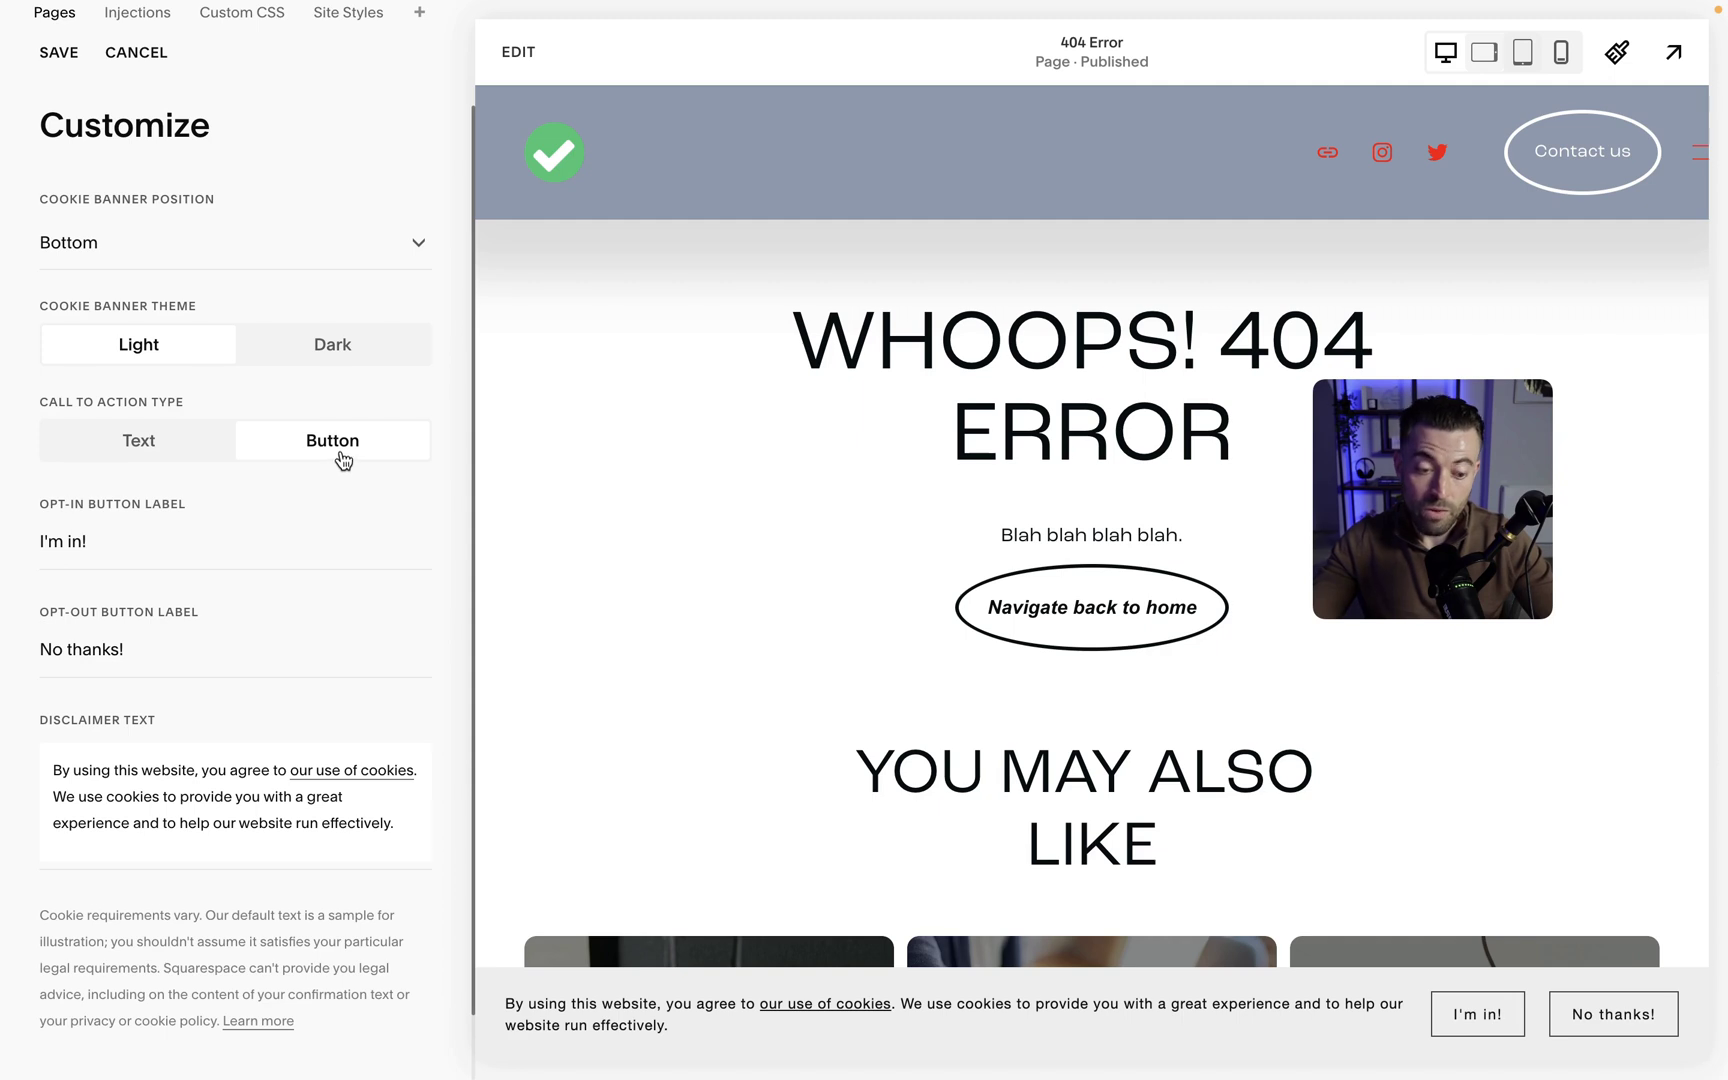
drag(165, 541, 38, 541)
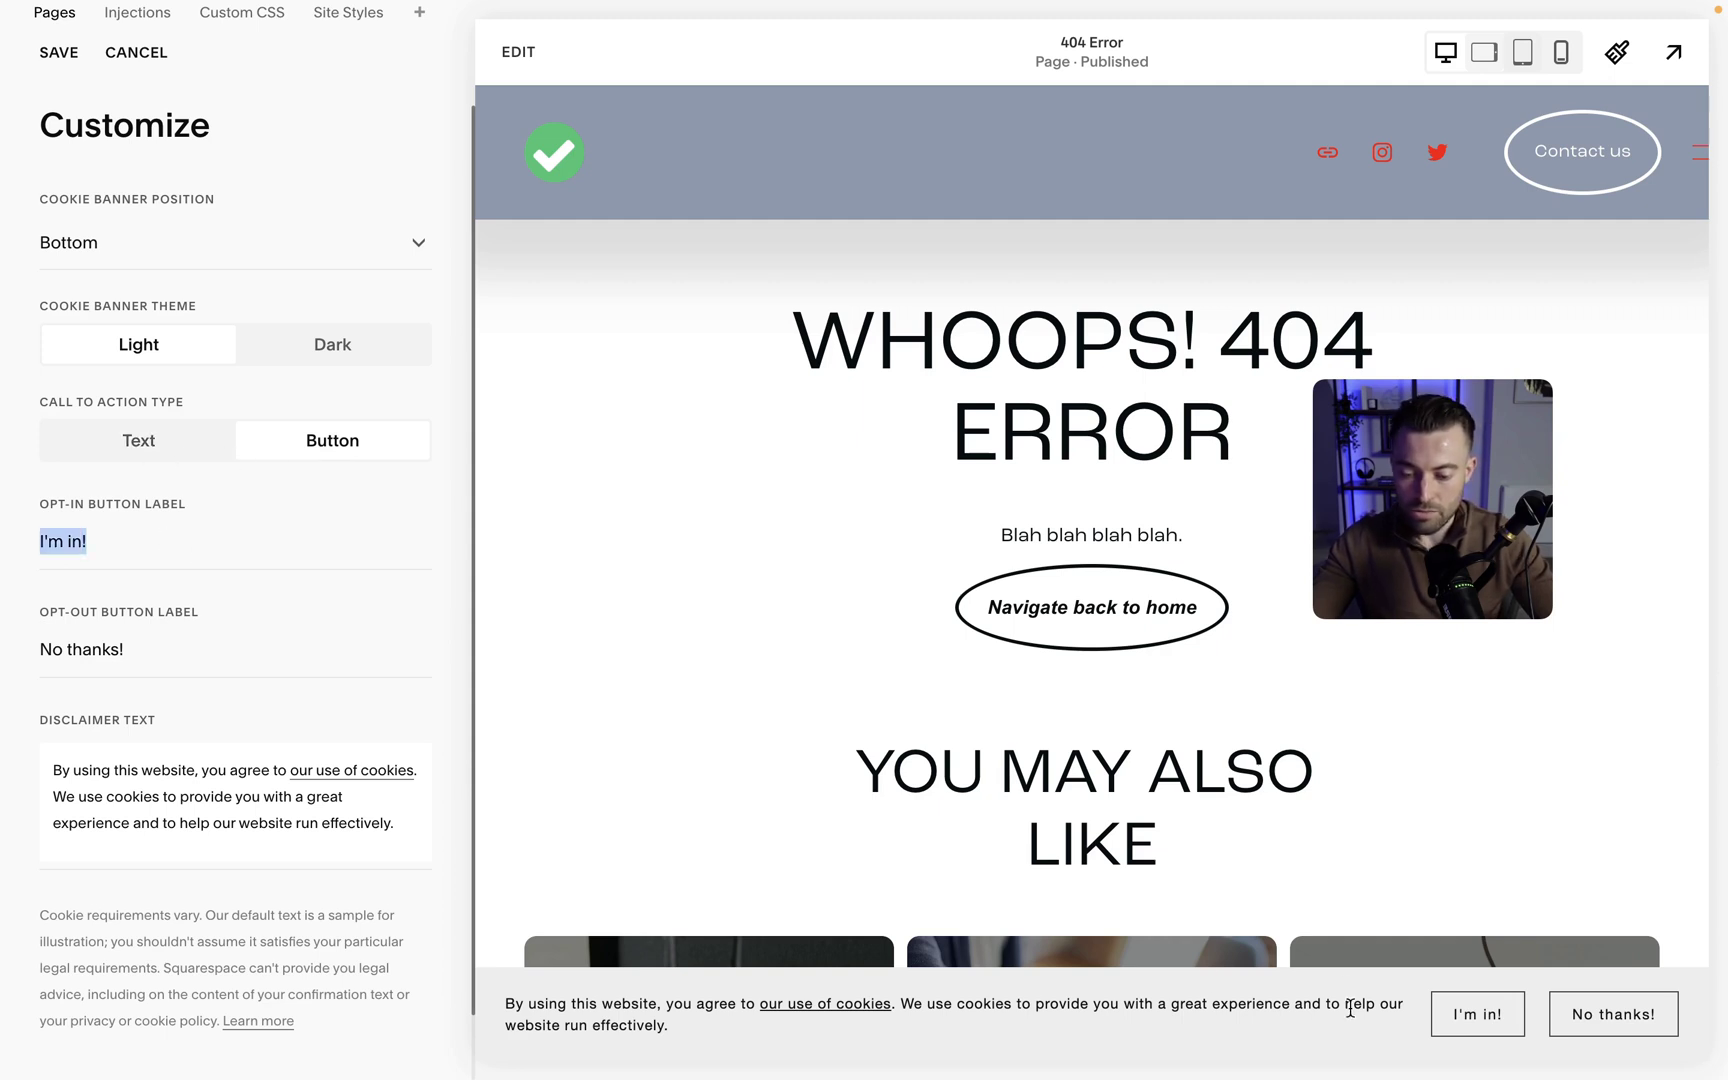
Select 'our use of cookies' in the disclaimer text and remove its link
scroll(431, 730, down, 1)
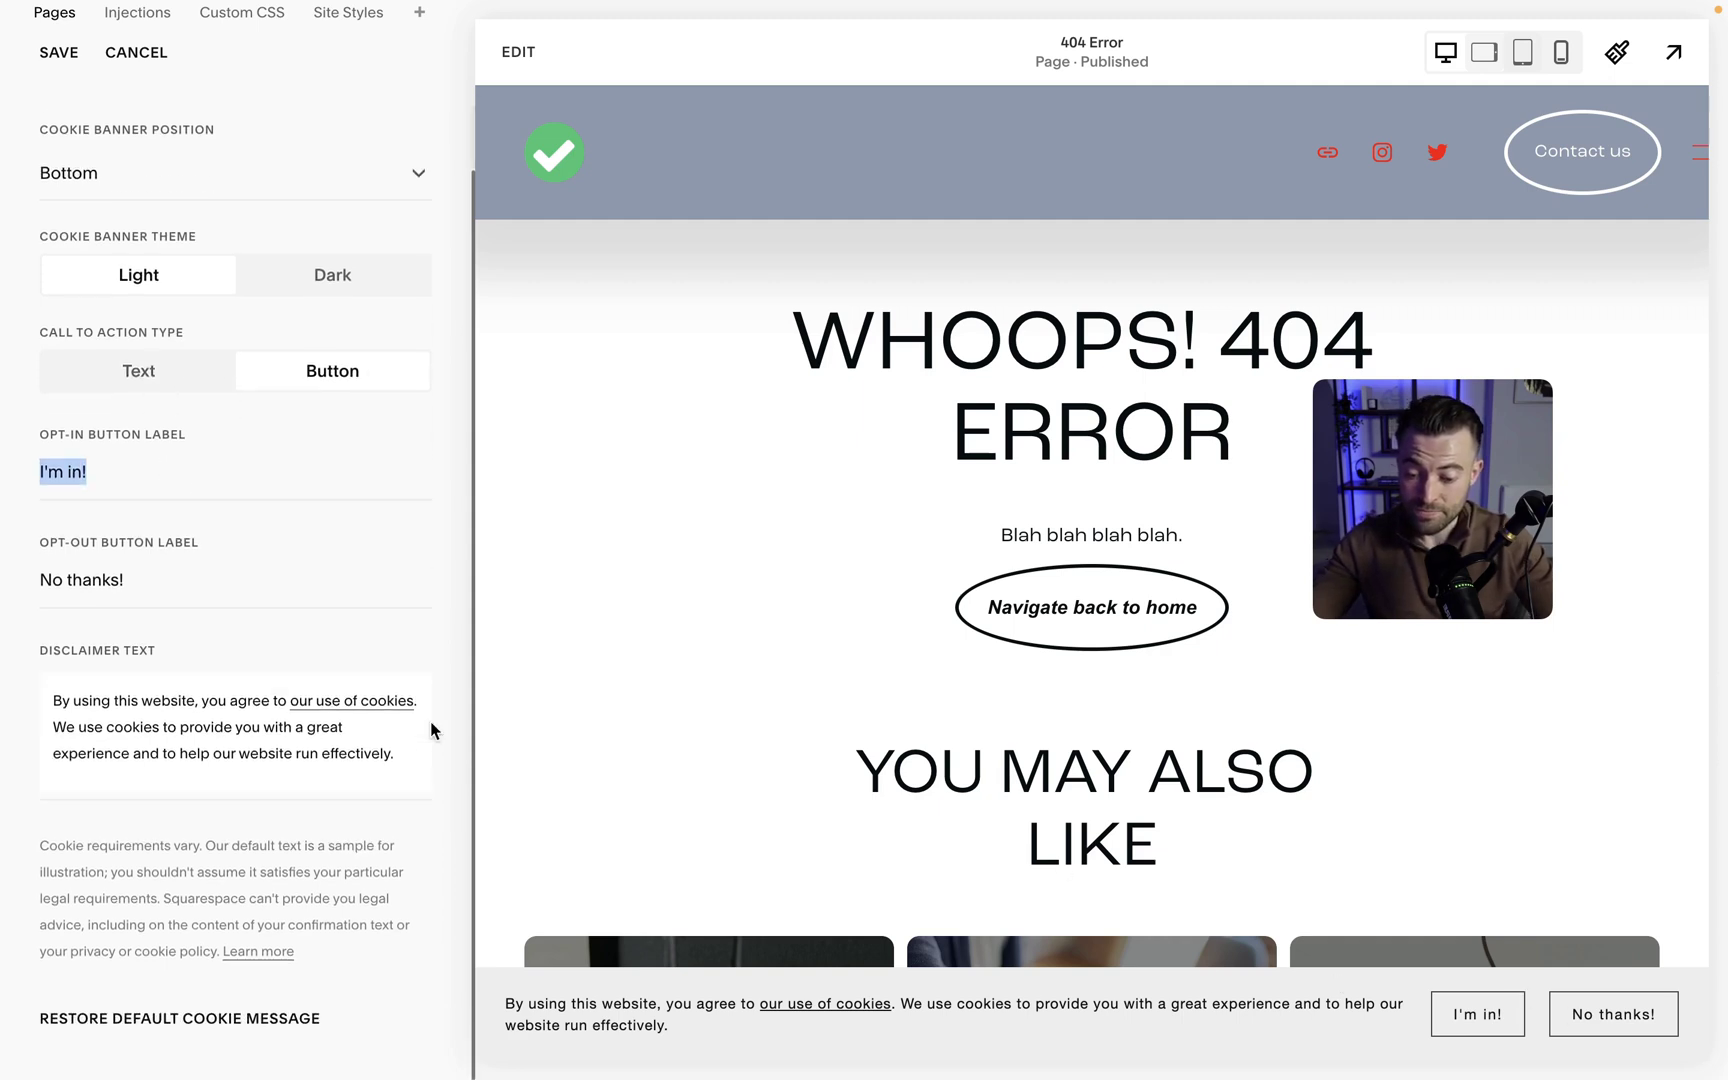
click(166, 716)
triple_click(209, 731)
click(243, 750)
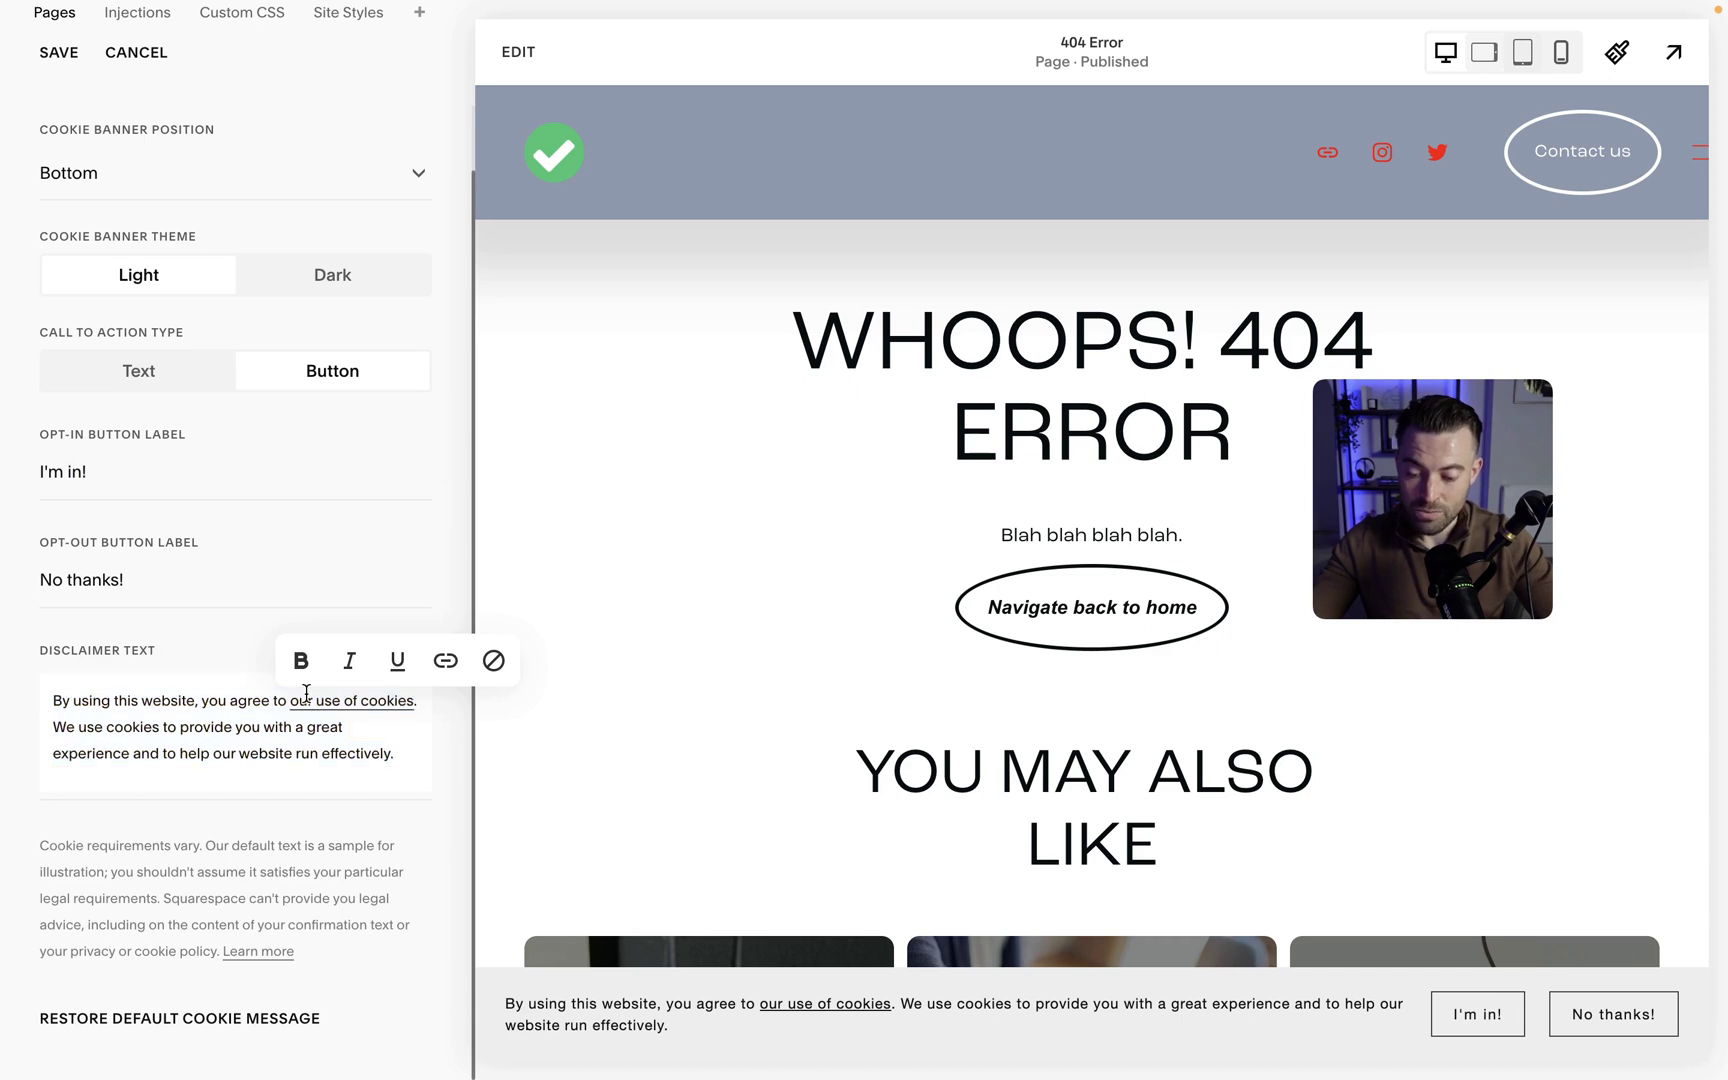
drag(291, 700, 414, 701)
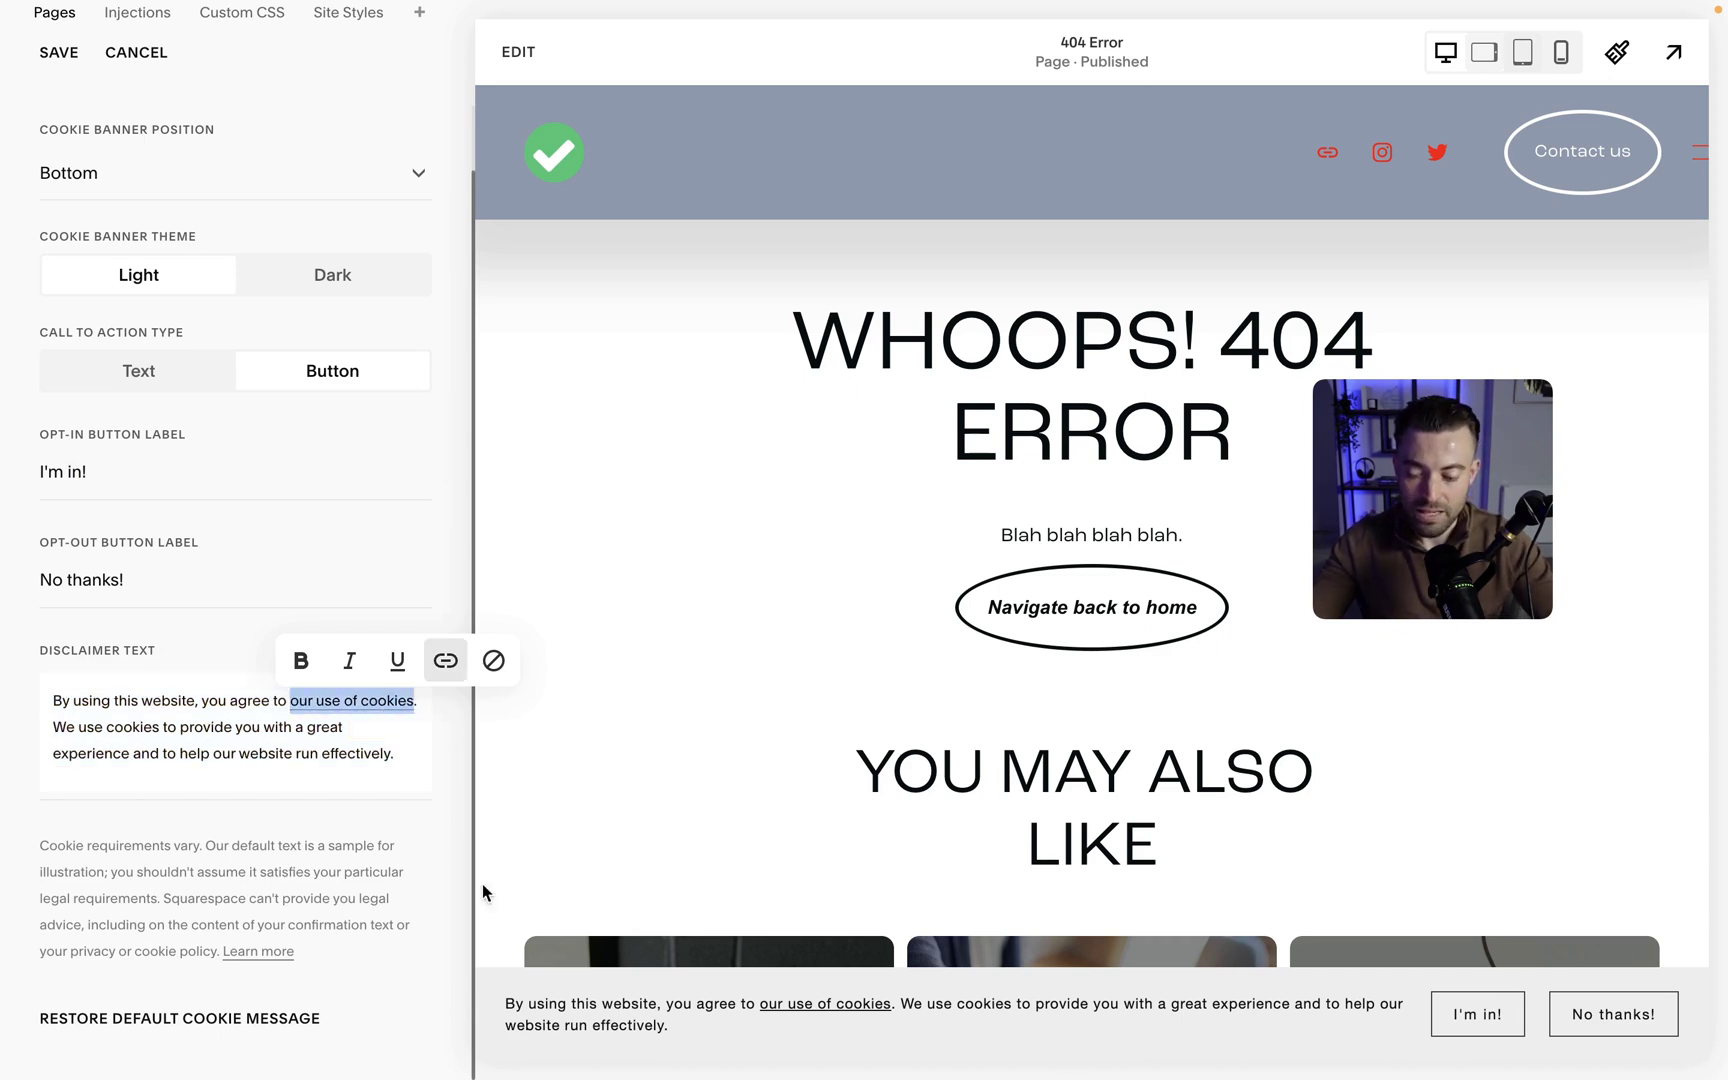
click(108, 54)
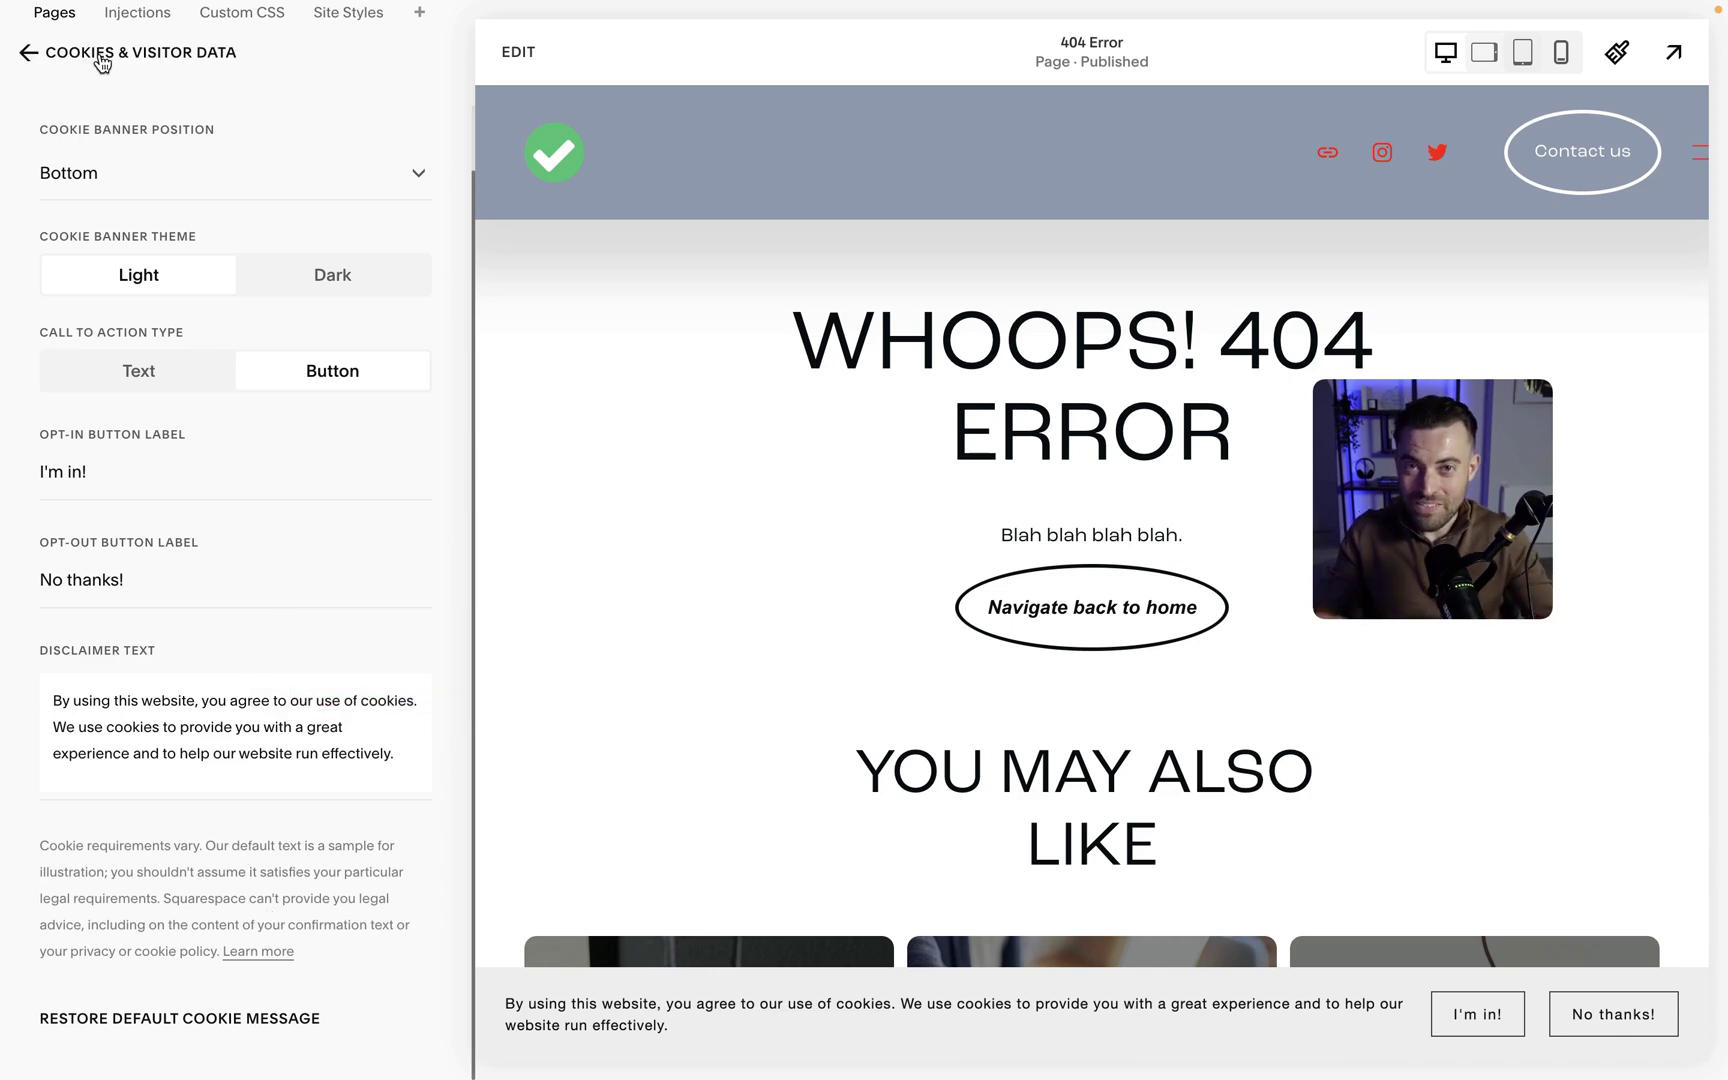